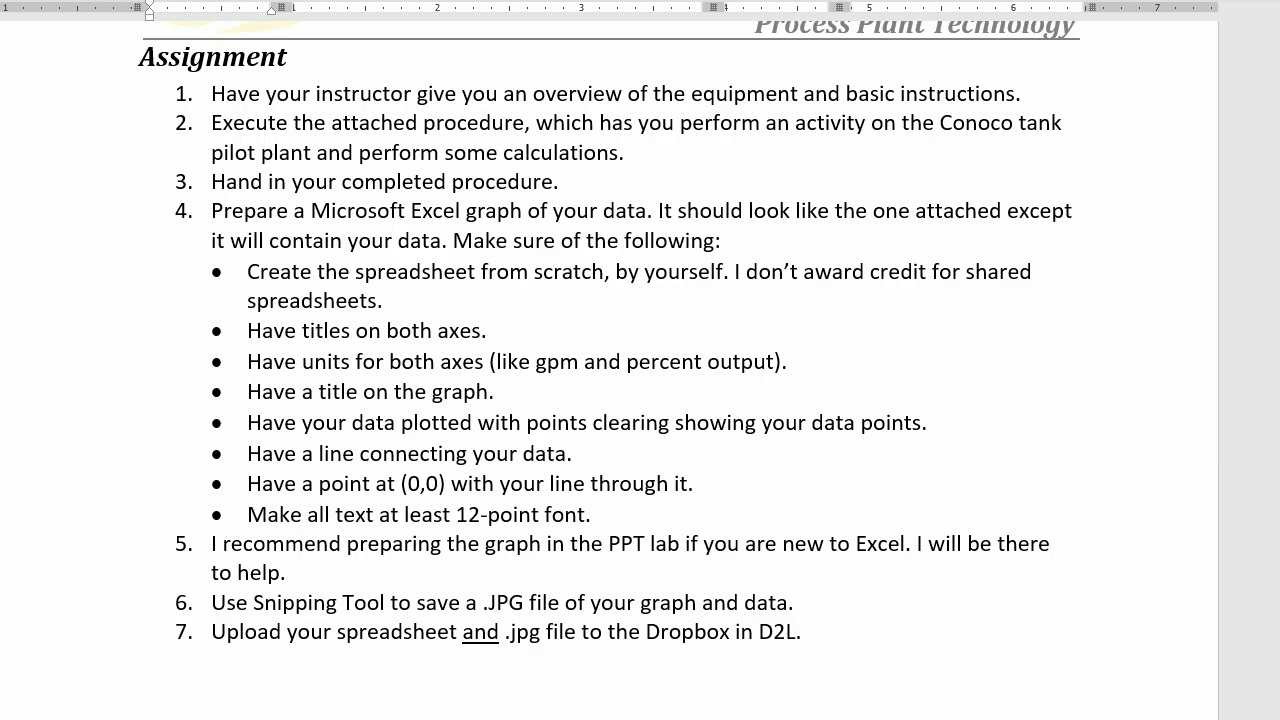
Step: Look through the Conoco tank assignment's procedure, including the steps for recording the pump start and stop times
scroll(640, 360, "down", 20)
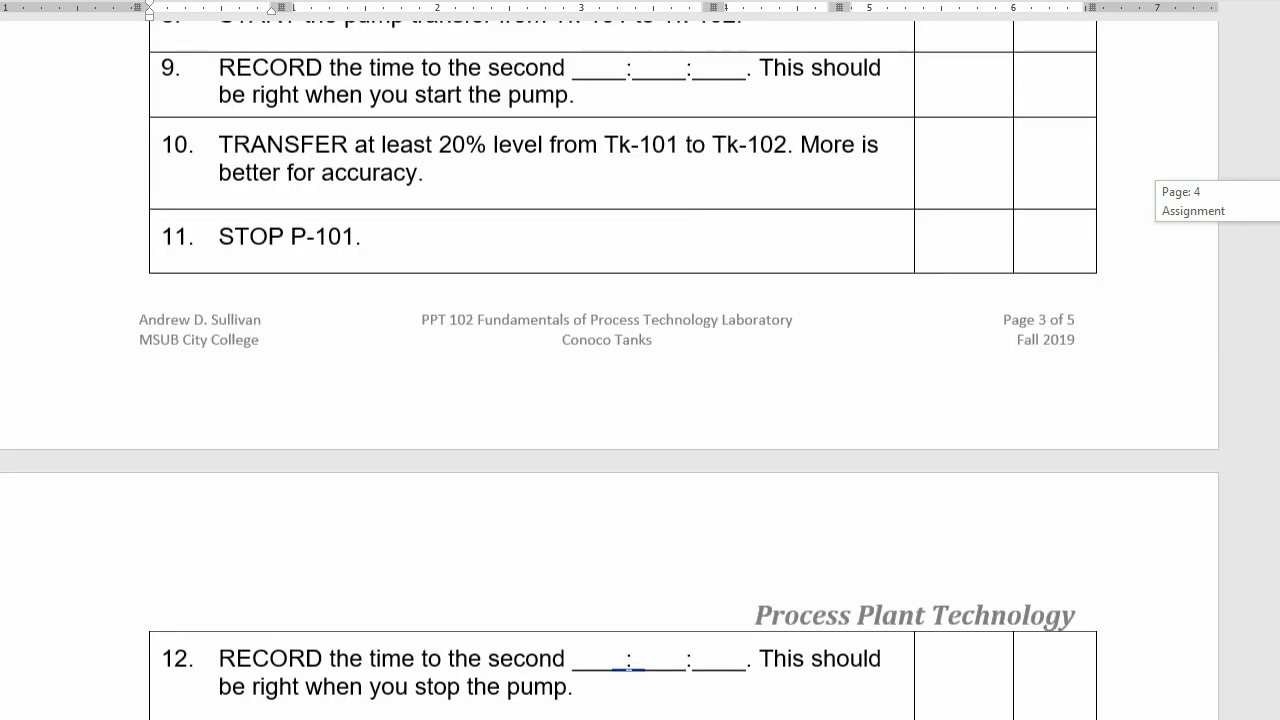
scroll(640, 360, "down", 15)
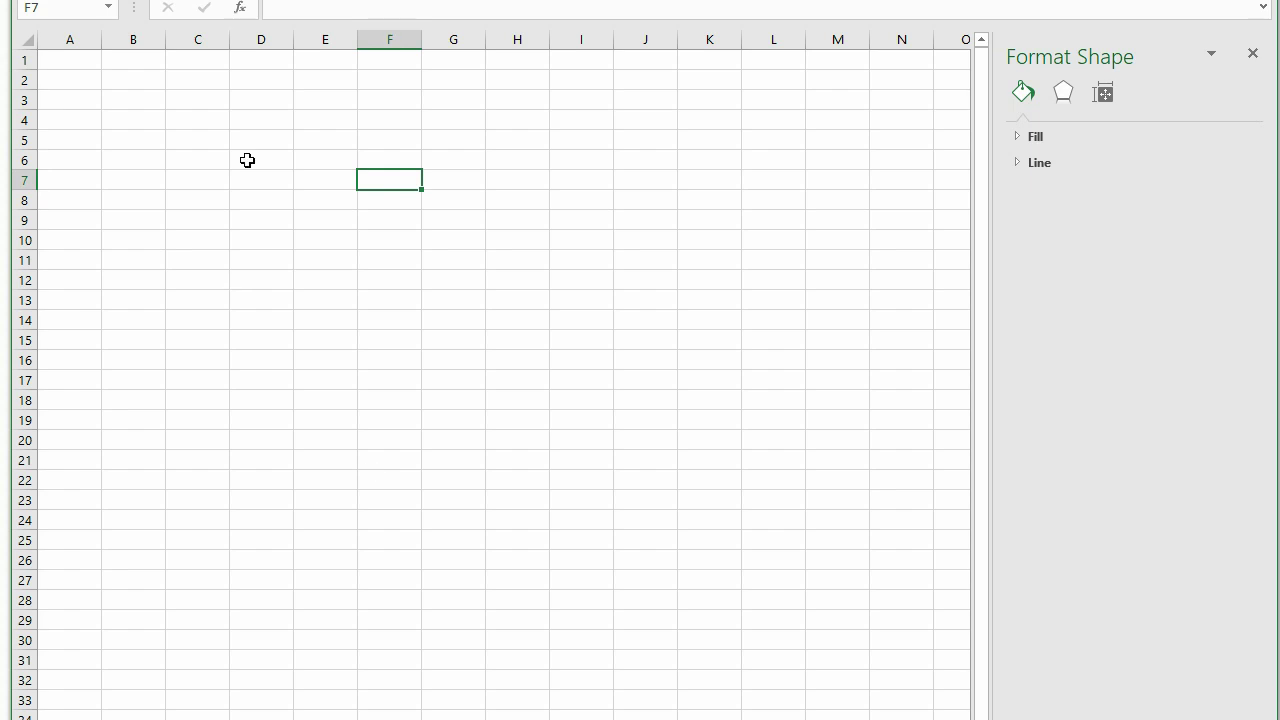
Step: In row 2 of the blank Excel worksheet, enter Diameter in A2, 31 in B2 and inches in C2
left_click(90, 79)
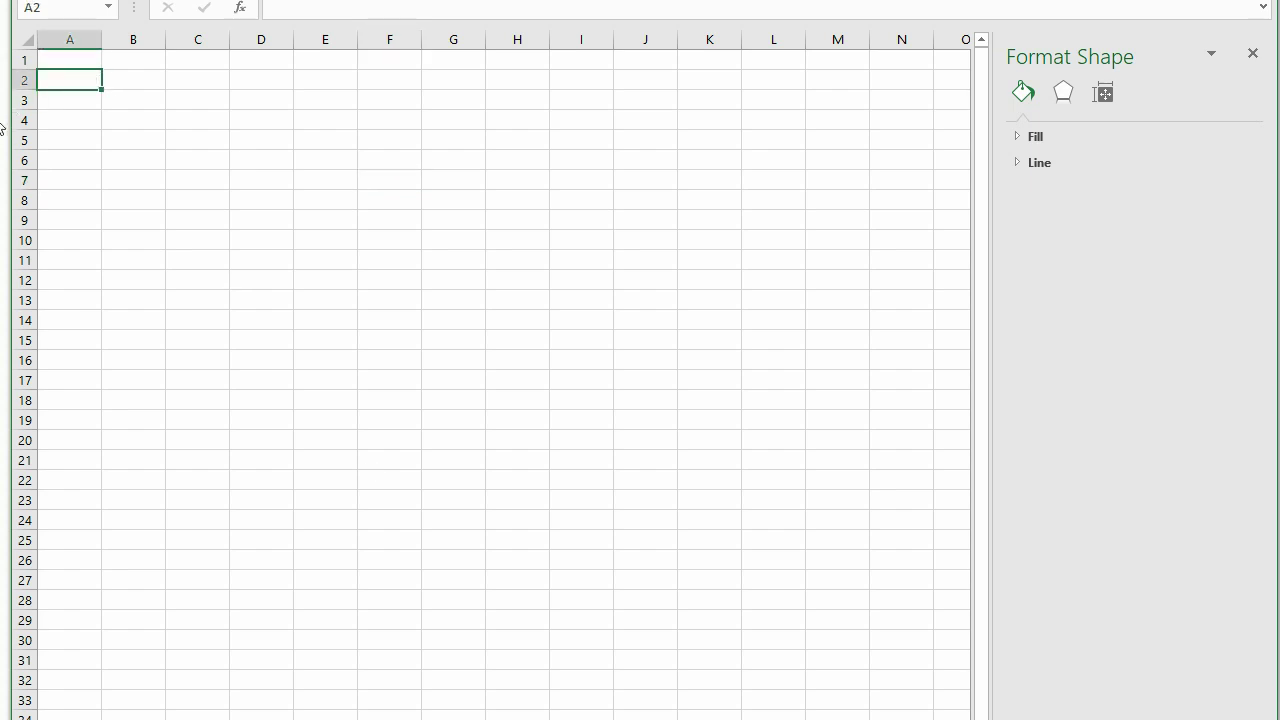
type("Diameter")
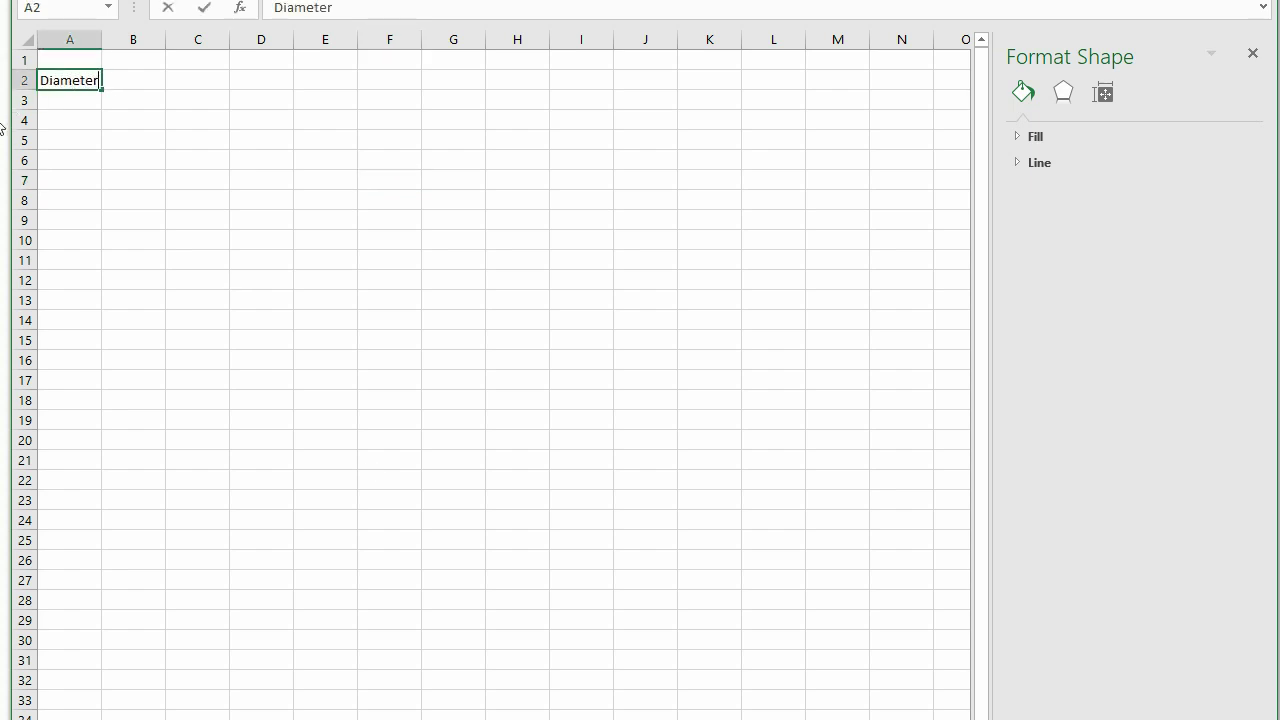
key("Tab")
type("31")
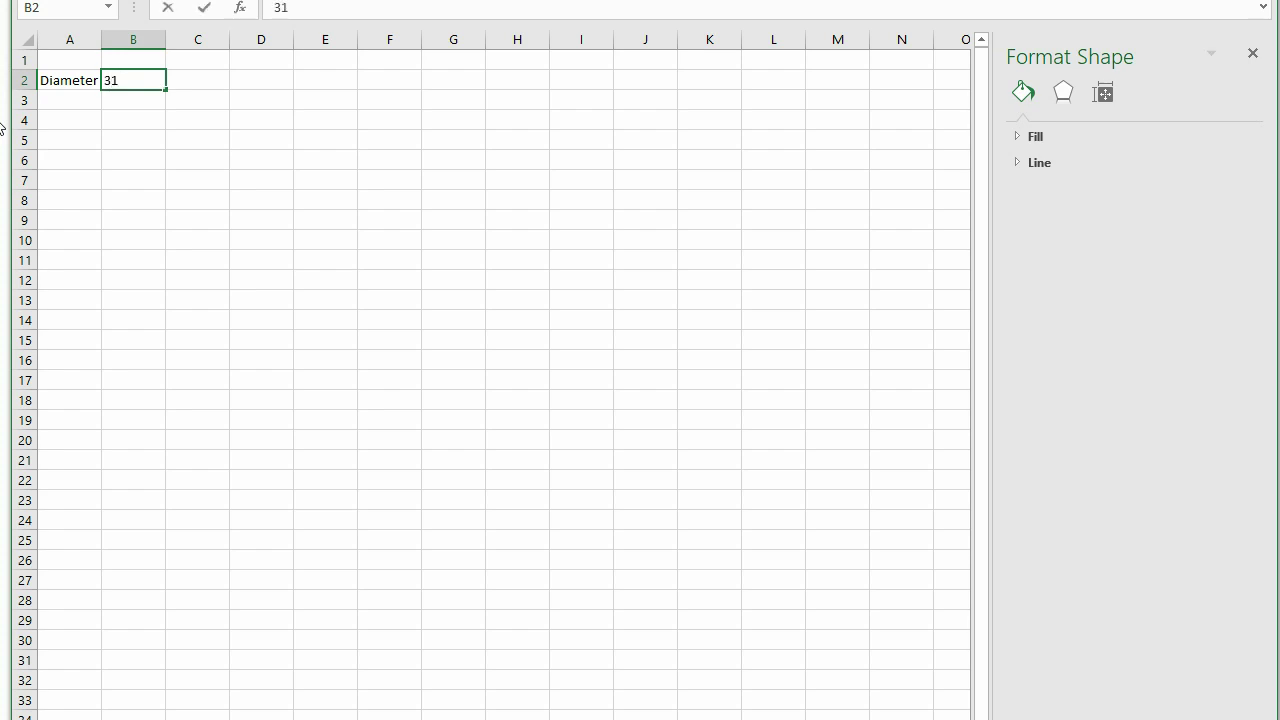
key("Tab")
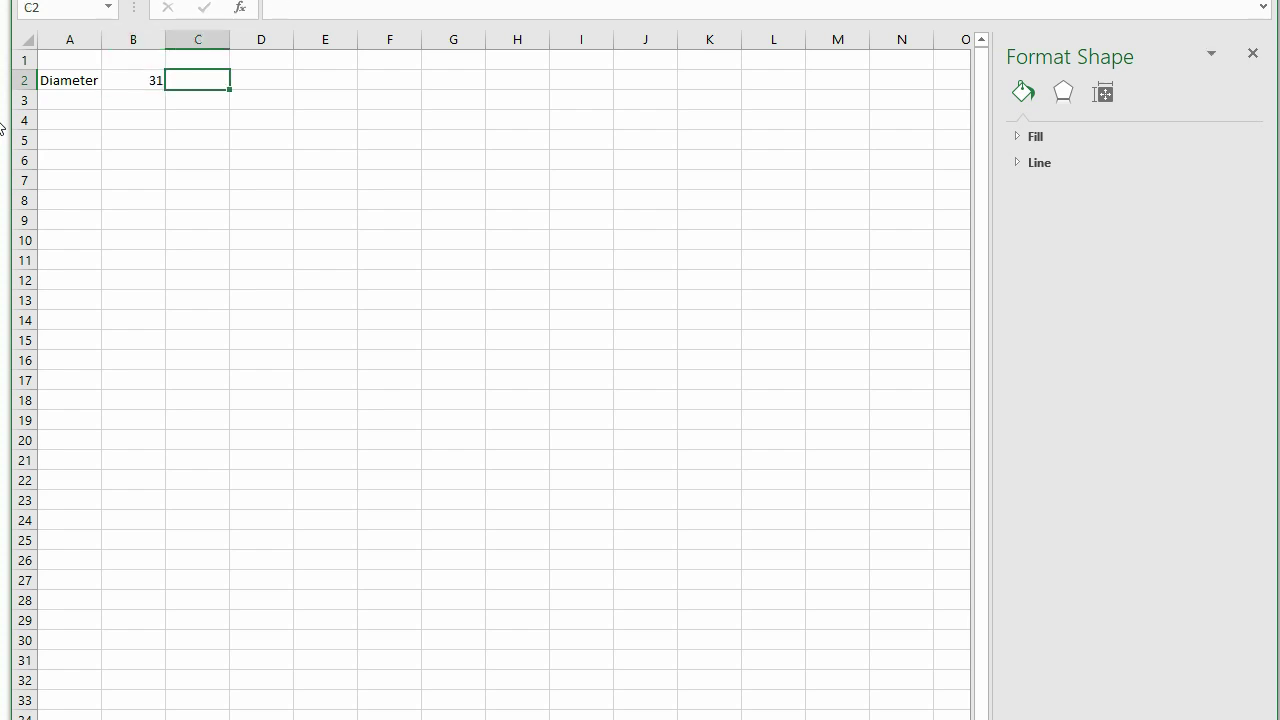
type("inches")
key("Return")
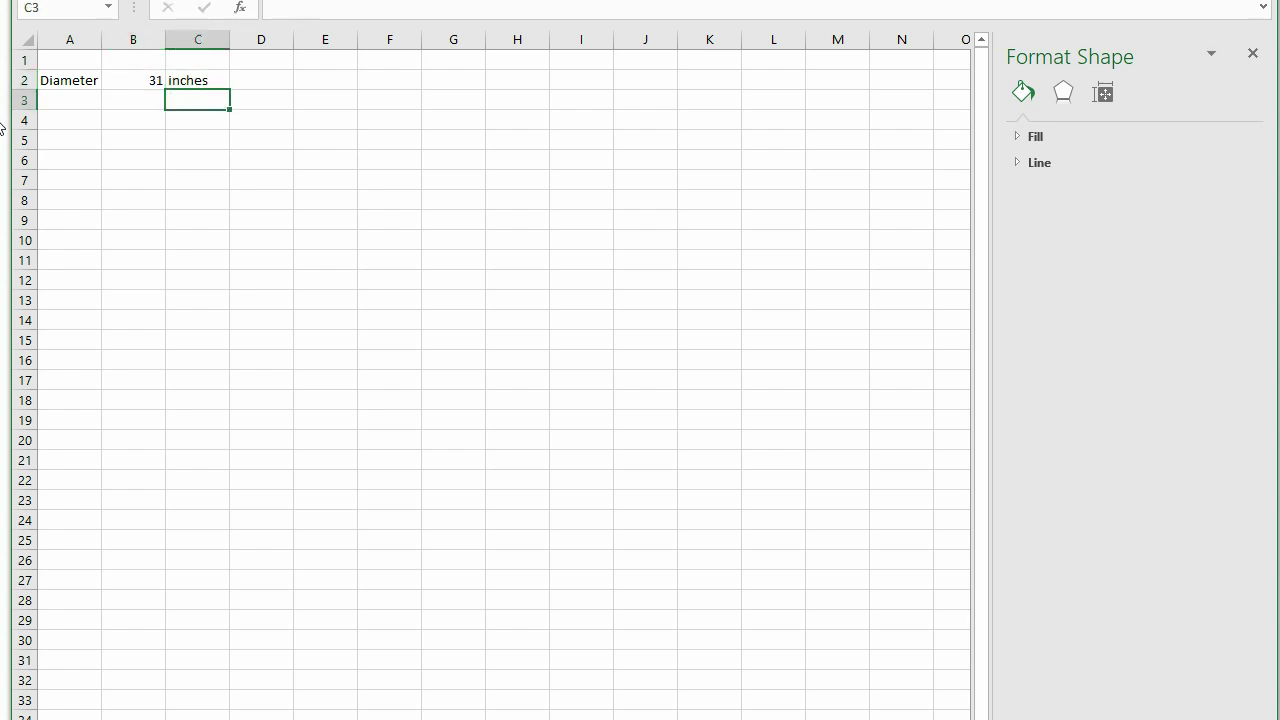
Step: Enter a Radius row beneath the diameter, with the value 15 in B3 and the unit inches in C3
key("Left")
key("Left")
type("Radiu")
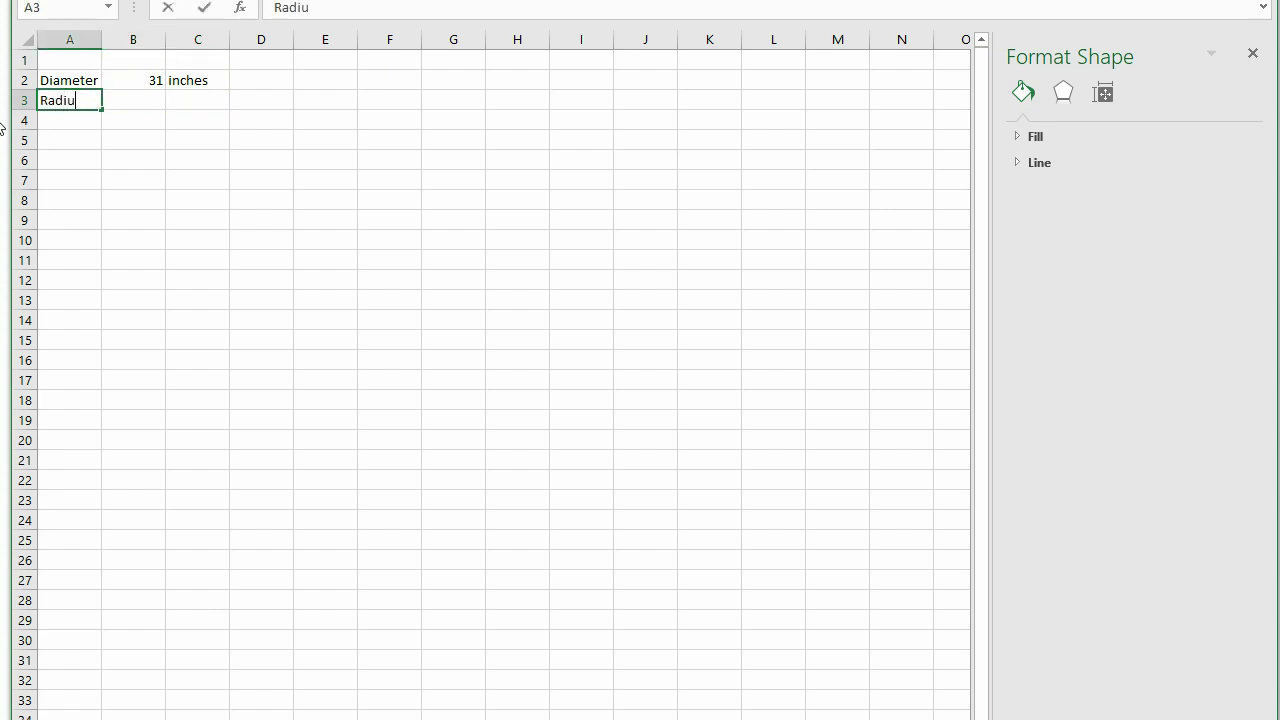
type("s")
key("Tab")
type("15")
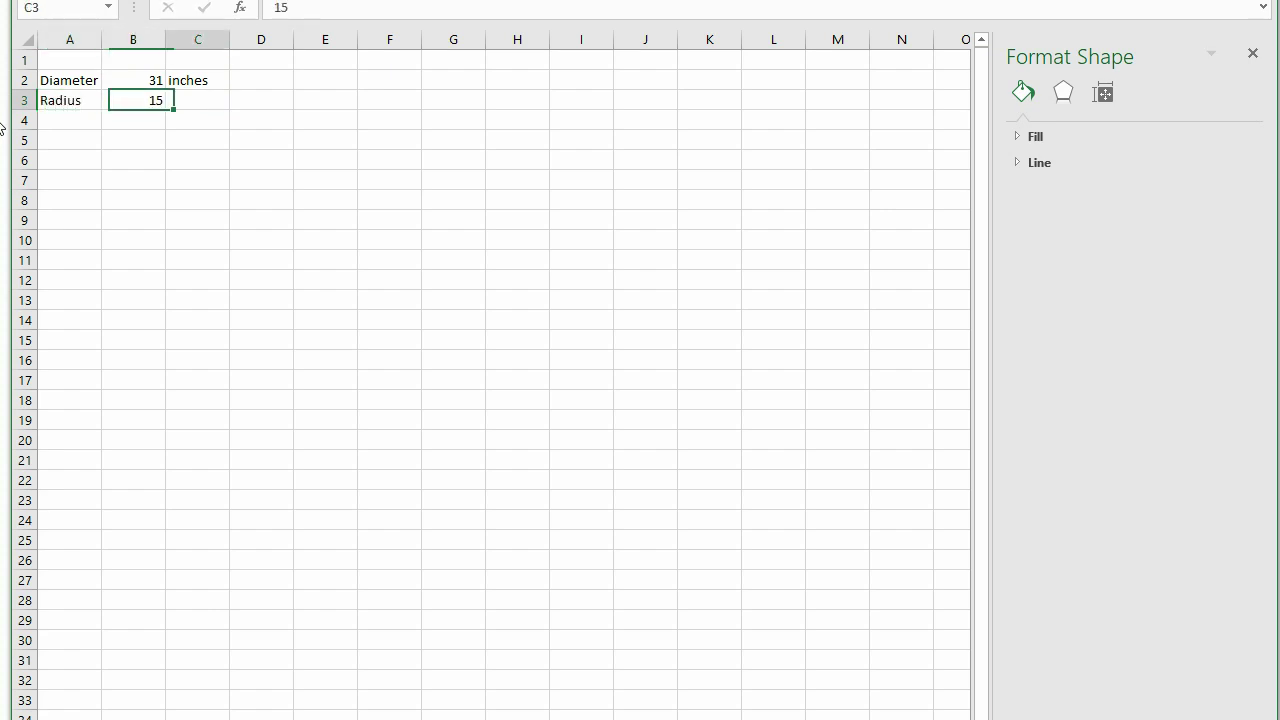
key("Tab")
type("inches")
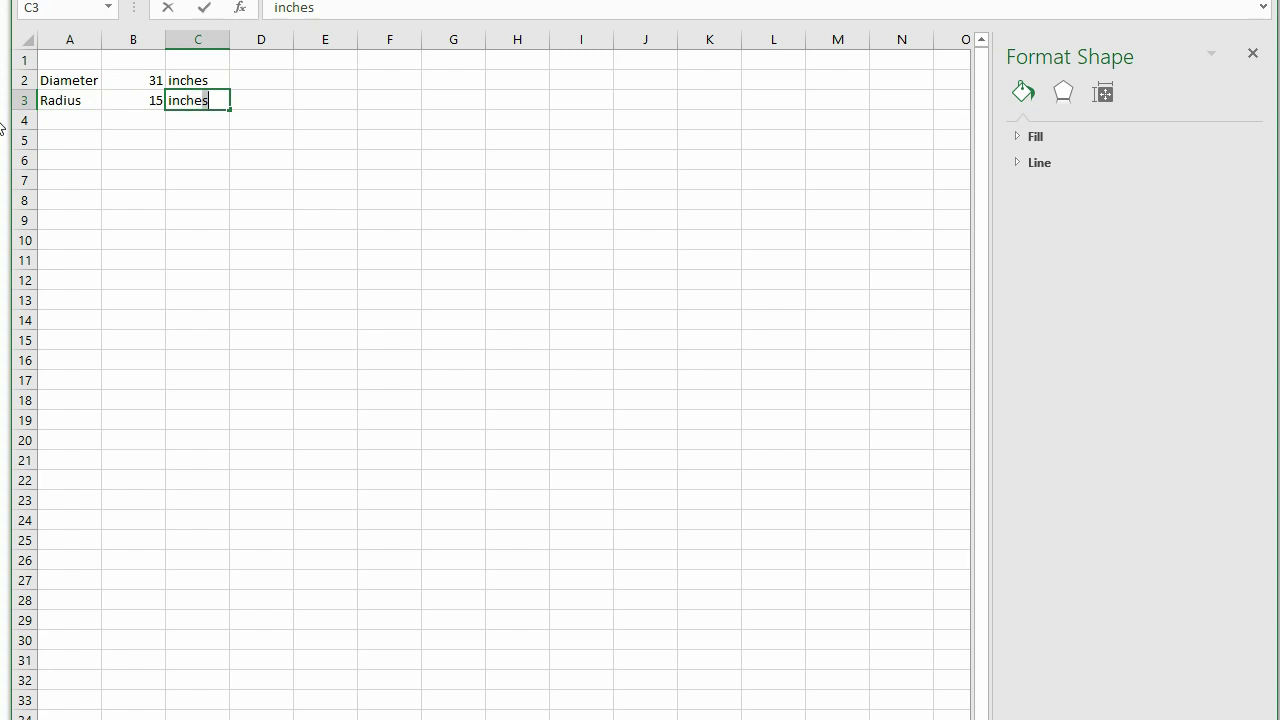
key("Return")
Step: Label A4 as Area and calculate it in B4 with the formula =3.1415*B3^2
key("Home")
type("Are")
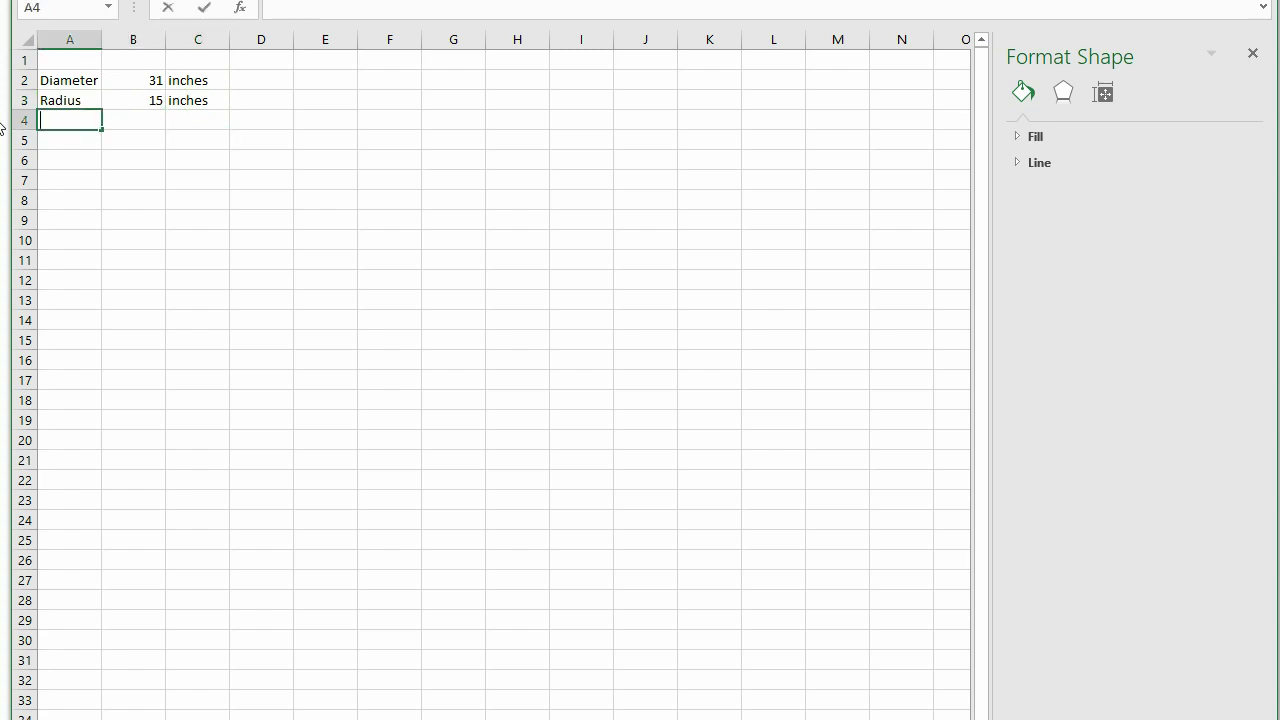
type("a")
key("Tab")
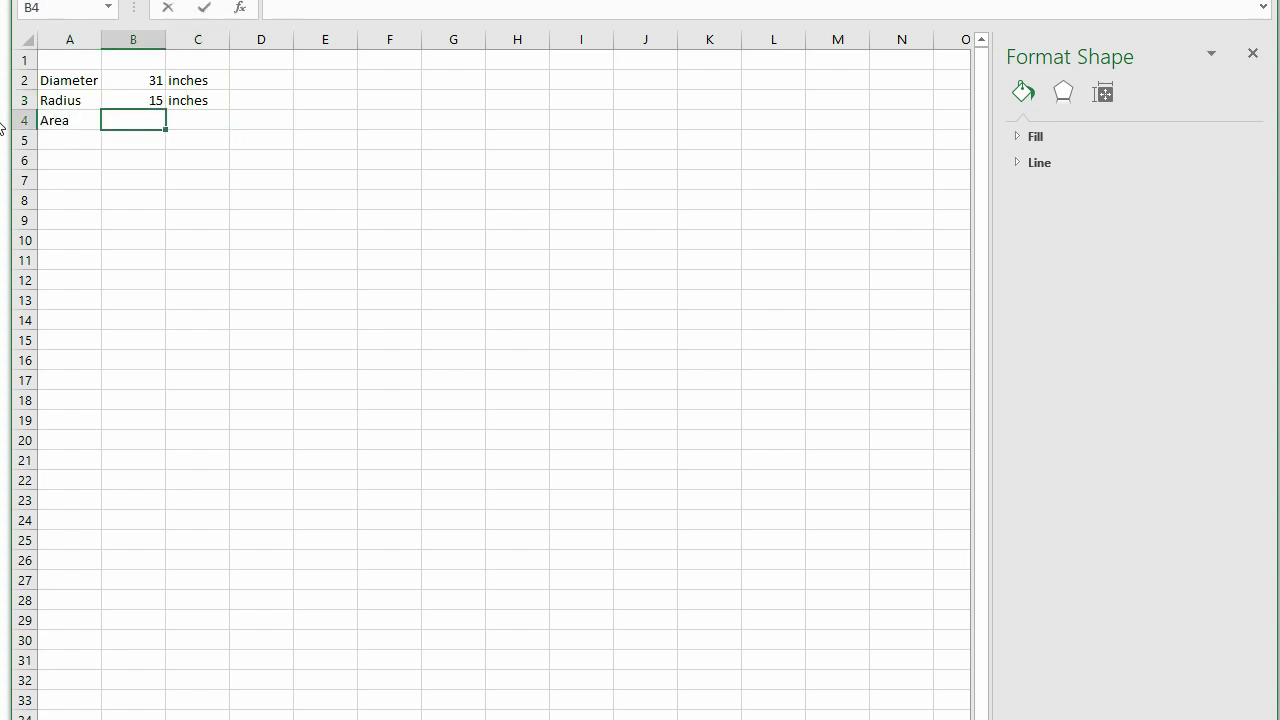
type("=3.1415*")
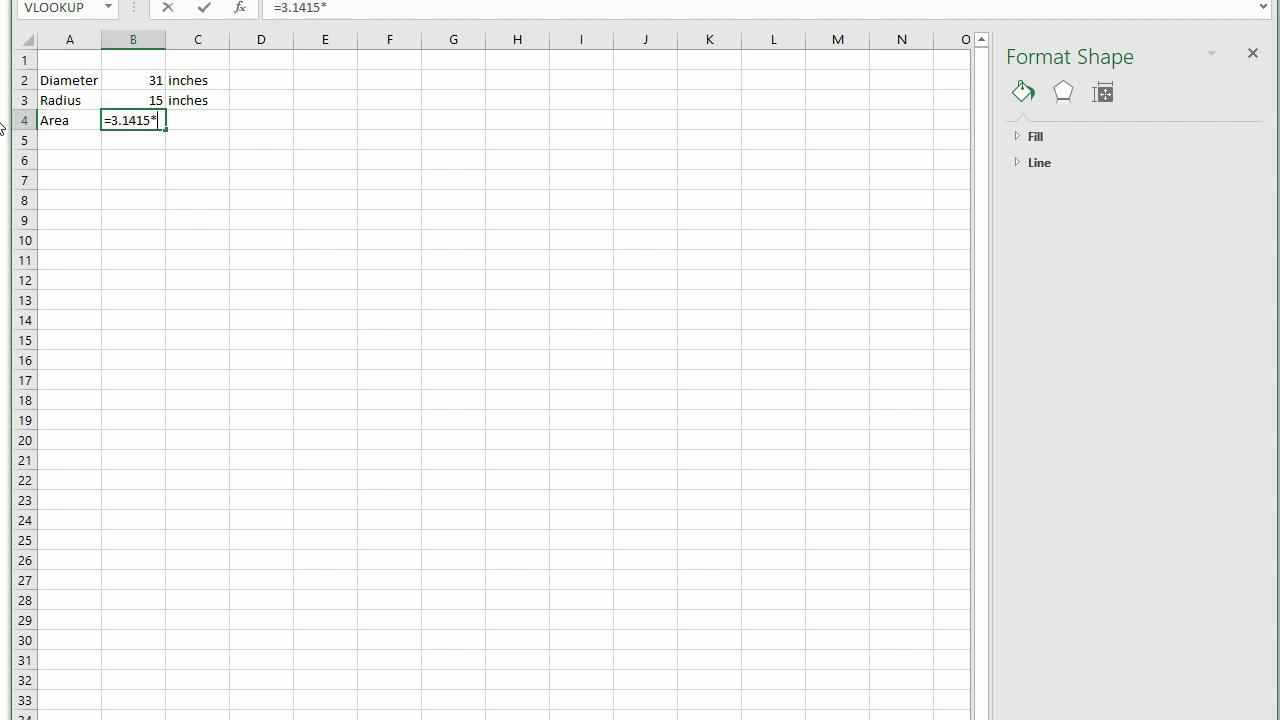
key("Up")
type("^2")
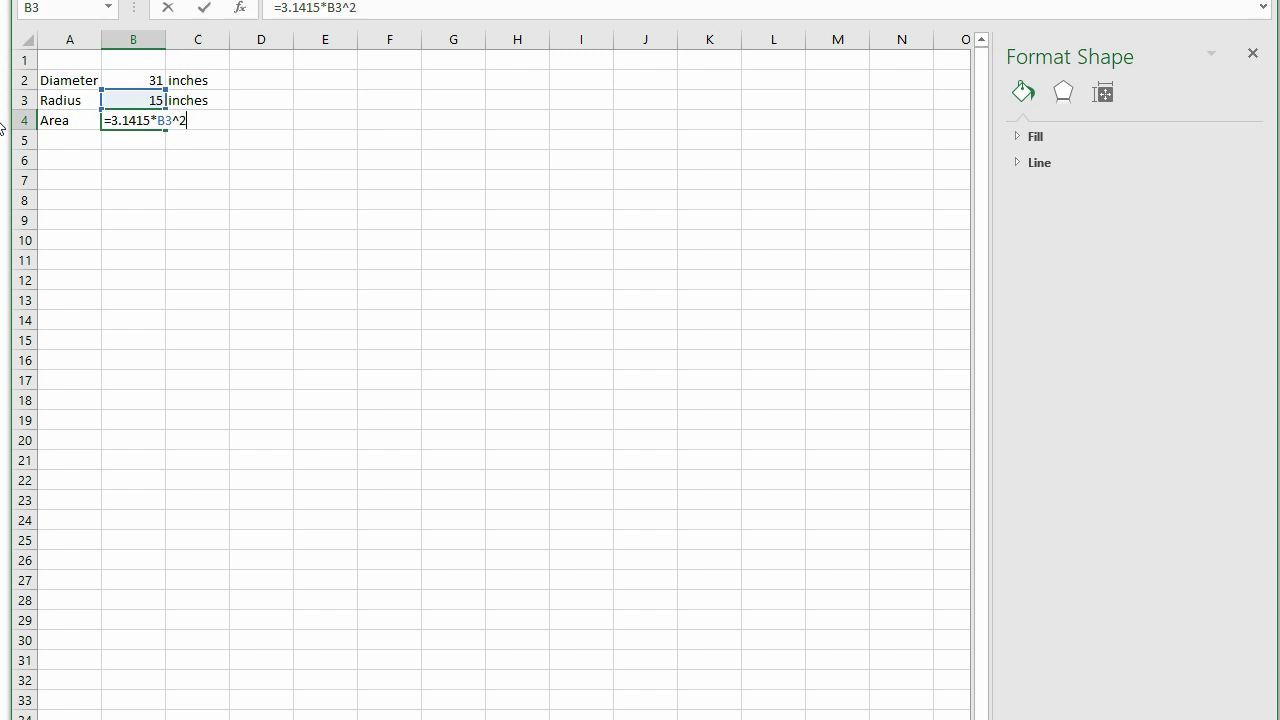
key("Return")
Step: Label A5 as Volume and calculate it in B5 for one inch of height with the formula =B4*1
key("Left")
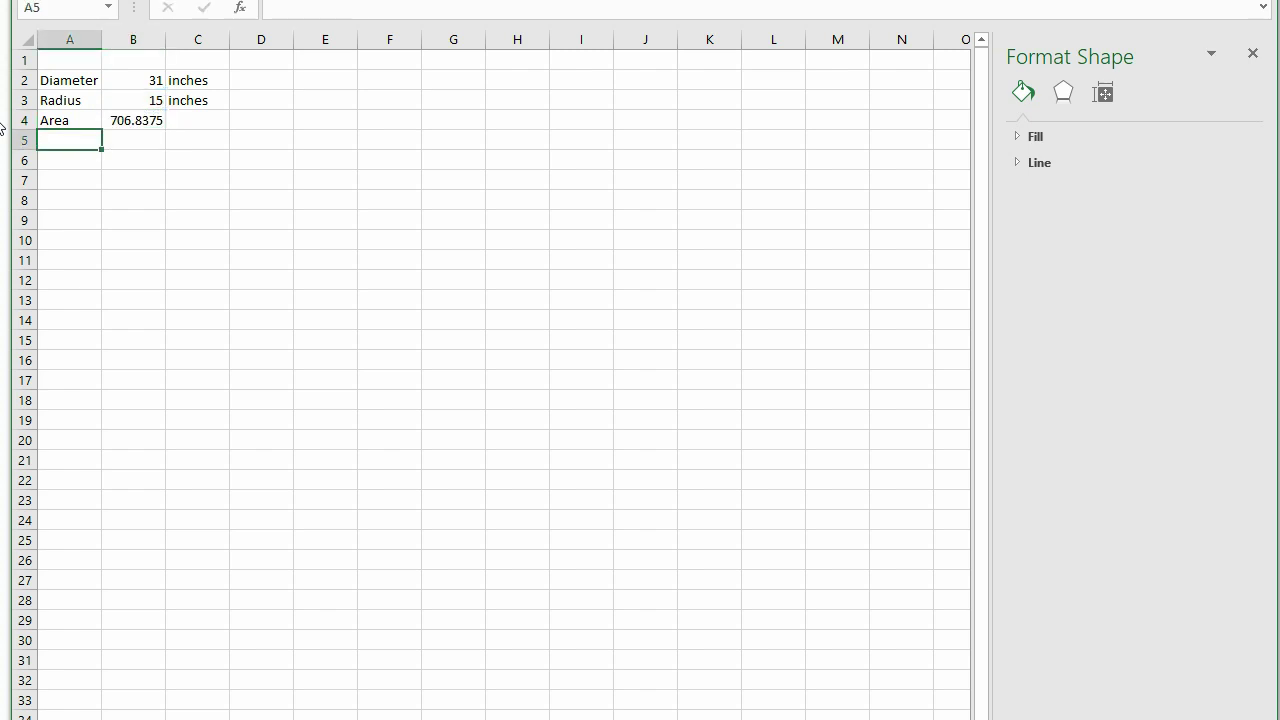
type("Volume")
key("Right")
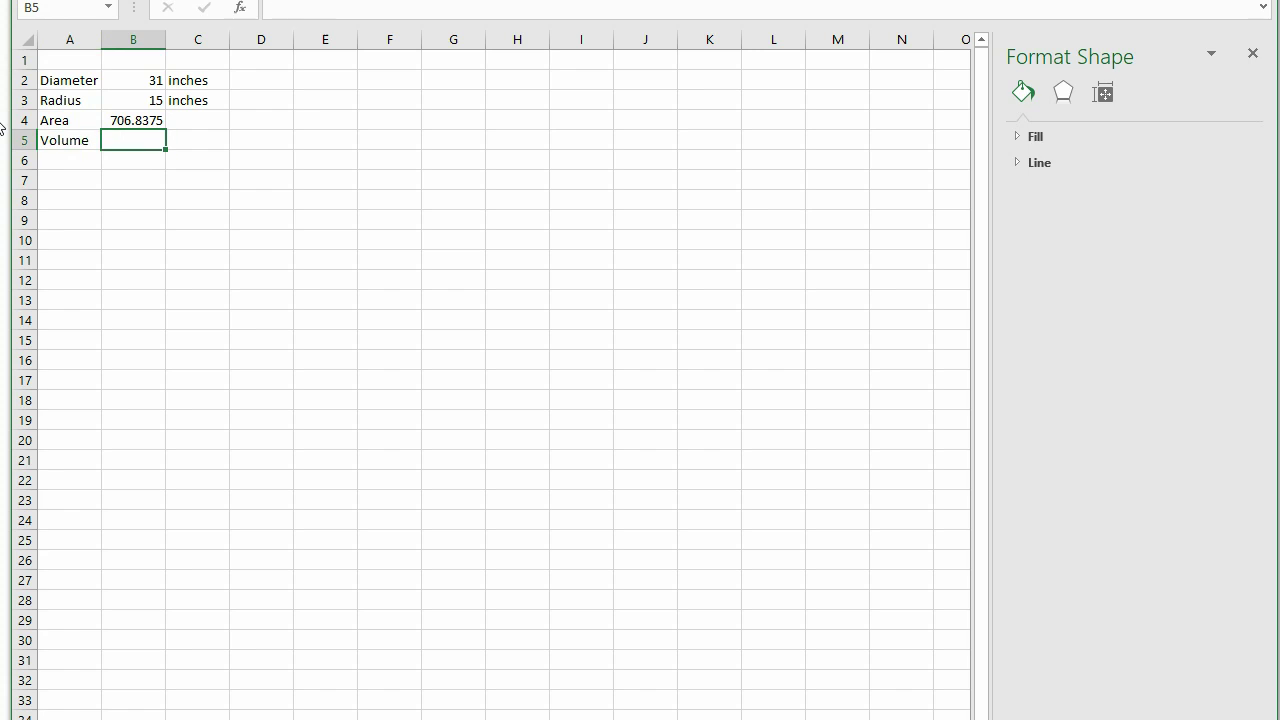
type("=")
key("Up")
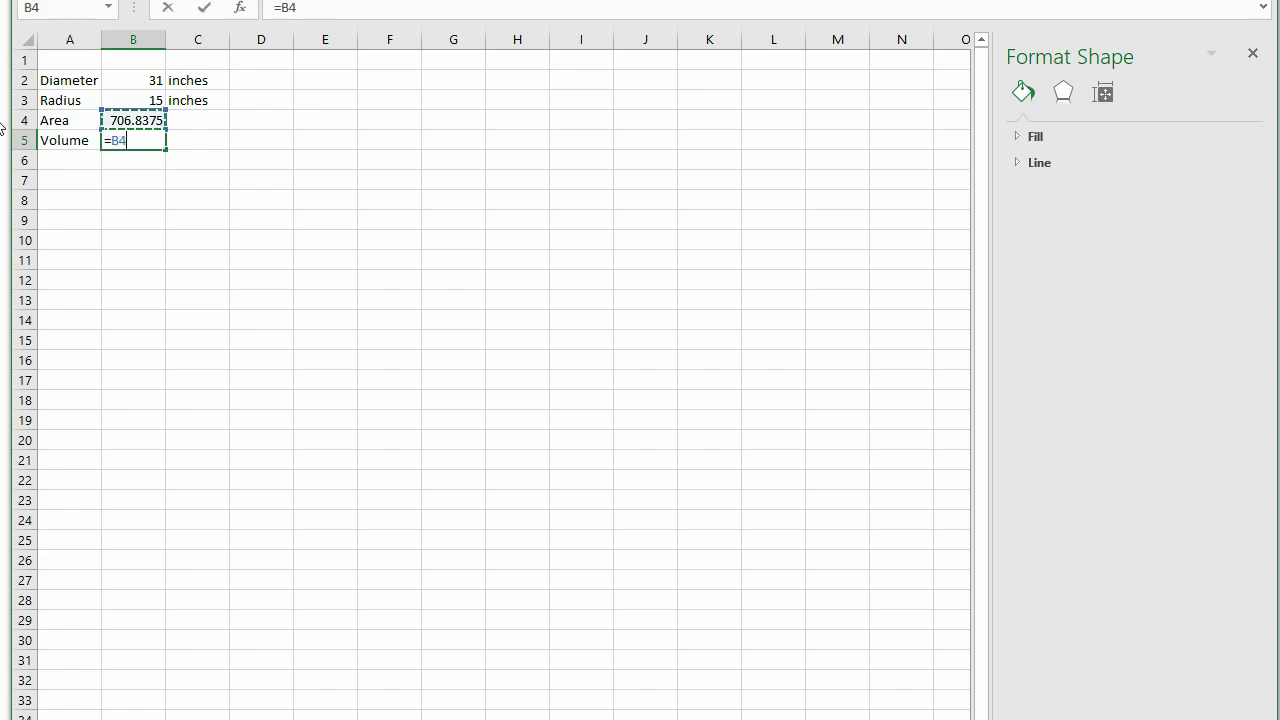
type("*1")
key("Return")
Step: Correct the radius in B3 to 15.5
key("Up")
key("Up")
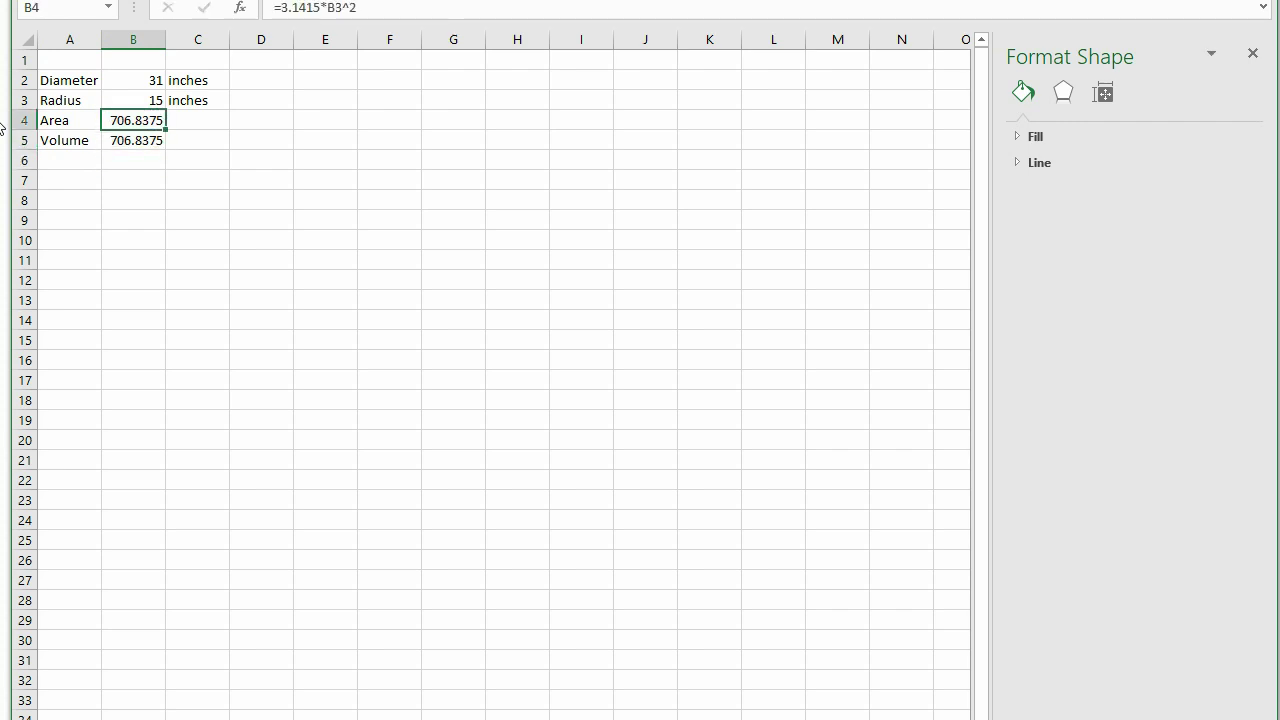
key("Right")
key("Up")
key("Left")
type("1")
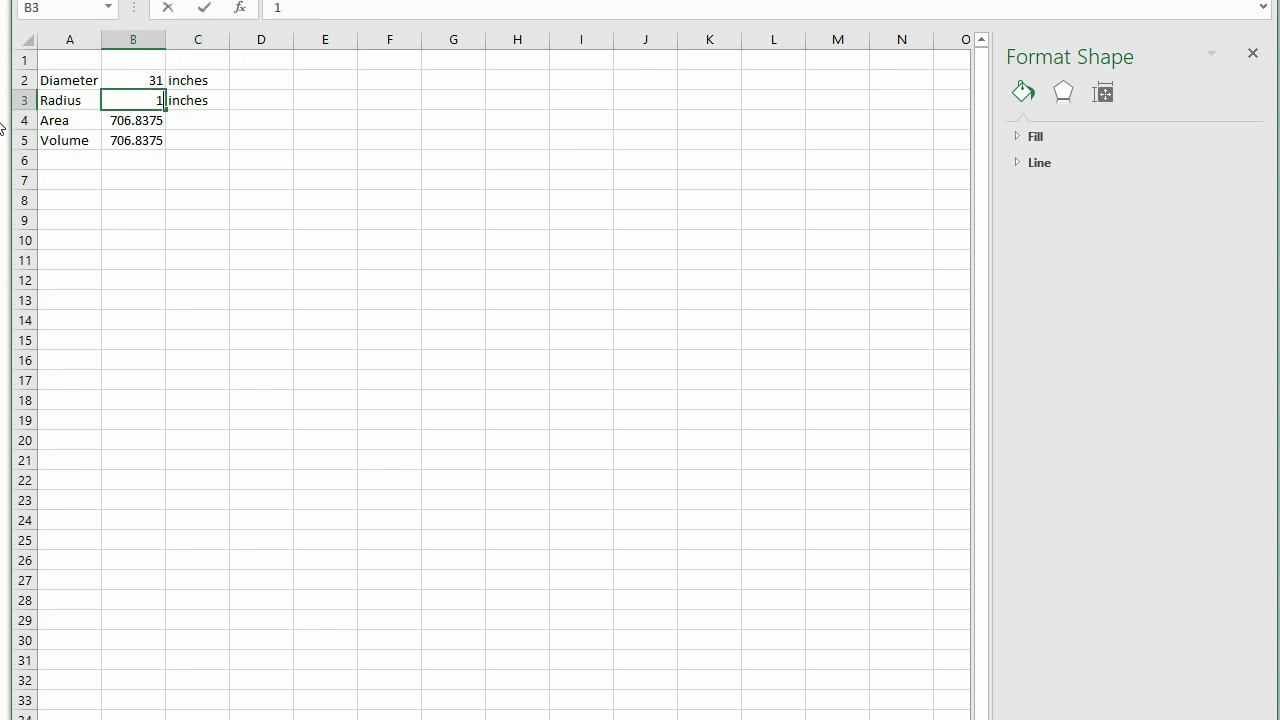
type("5.5")
key("Return")
Step: Enter the unit in^2 beside the area in C4 and in^3 beside the volume in C5
key("Right")
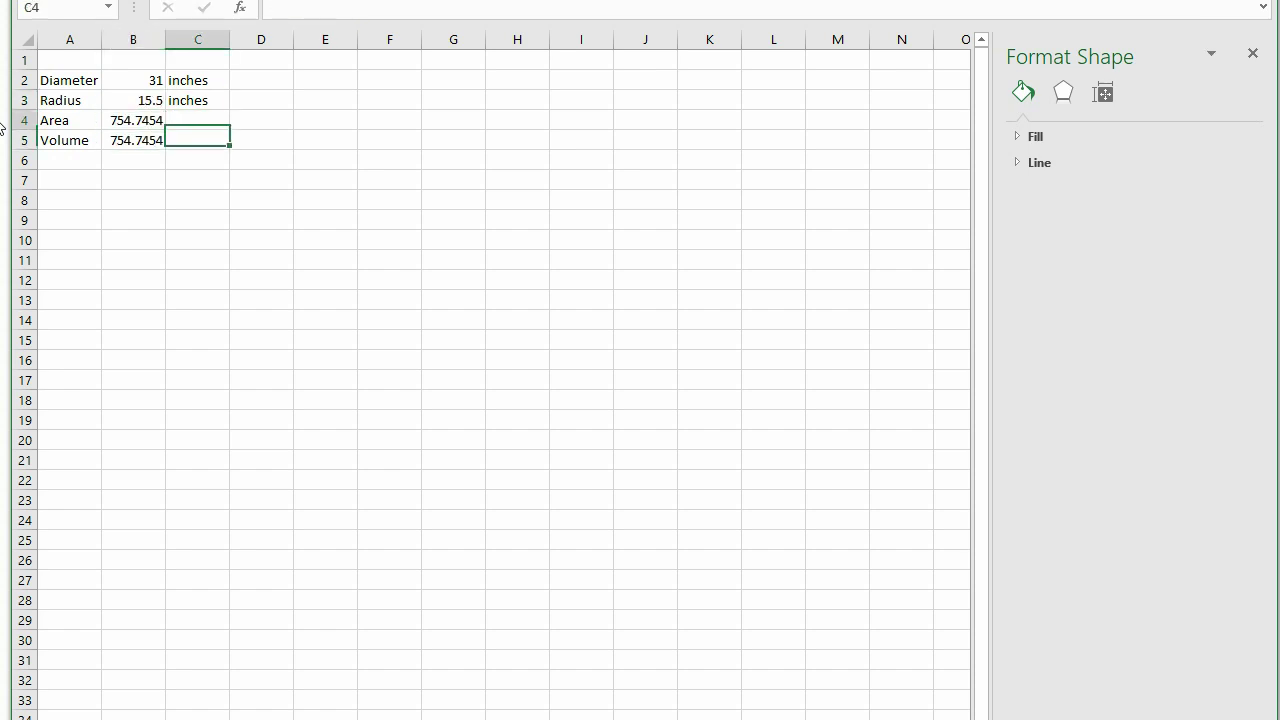
type("i")
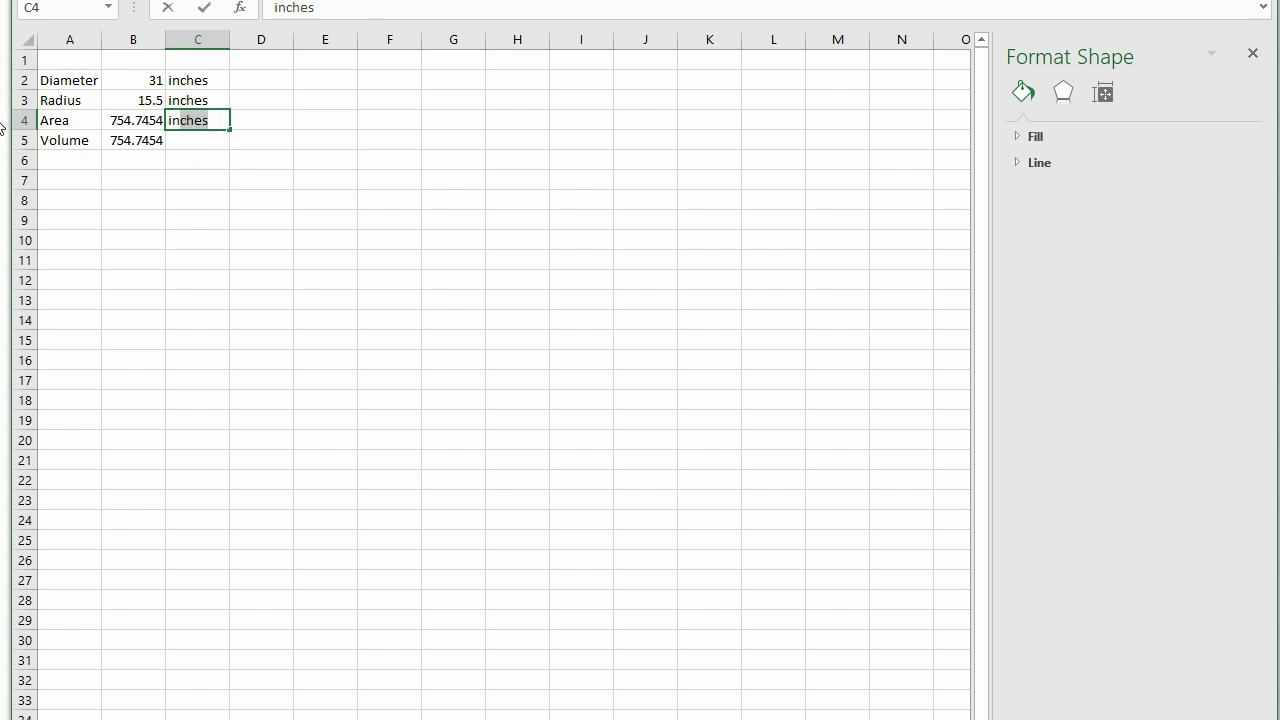
type("n^2")
key("Return")
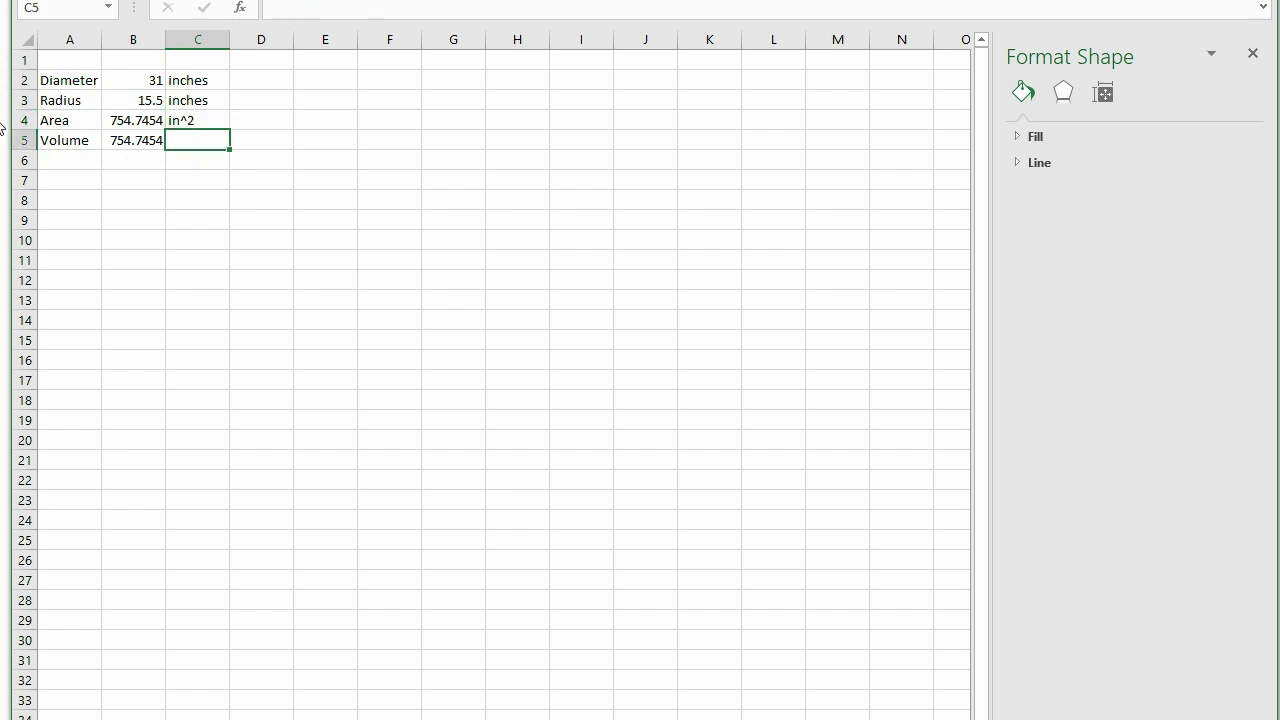
type("in^3")
key("Return")
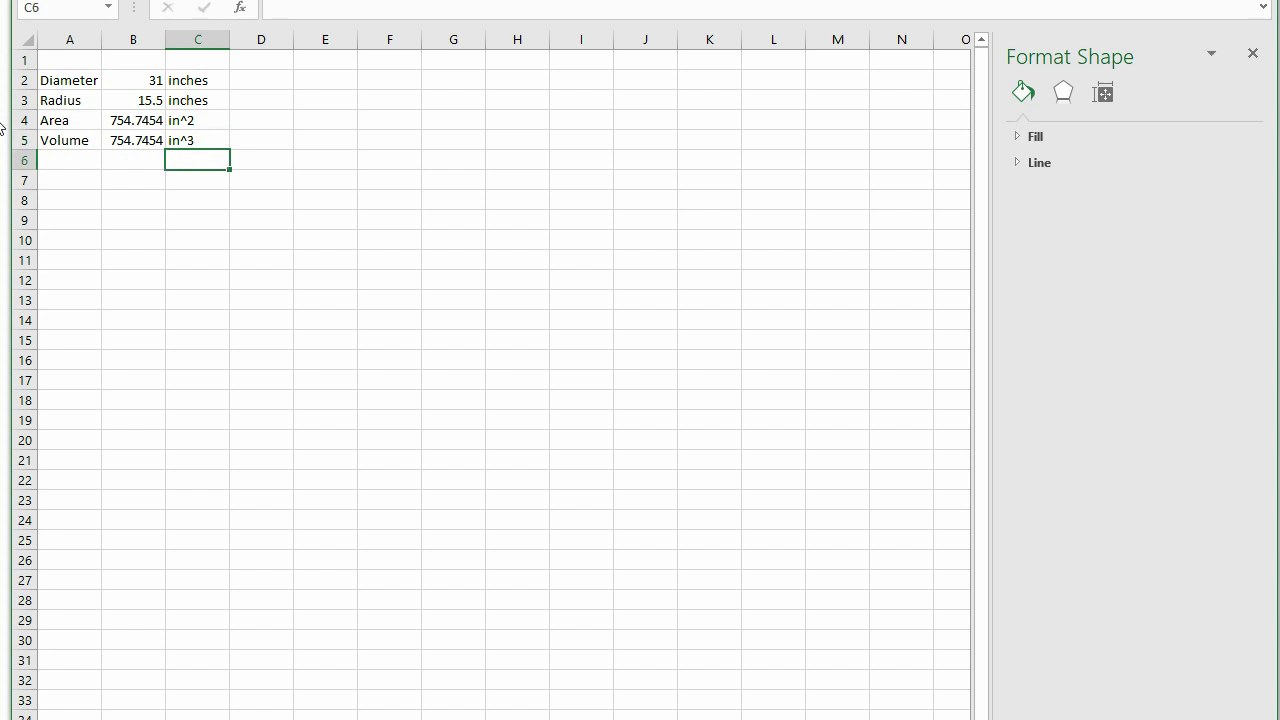
Step: Convert the volume to cubic feet in B6 with the formula =B5/1728
key("Down")
key("Left")
key("Left")
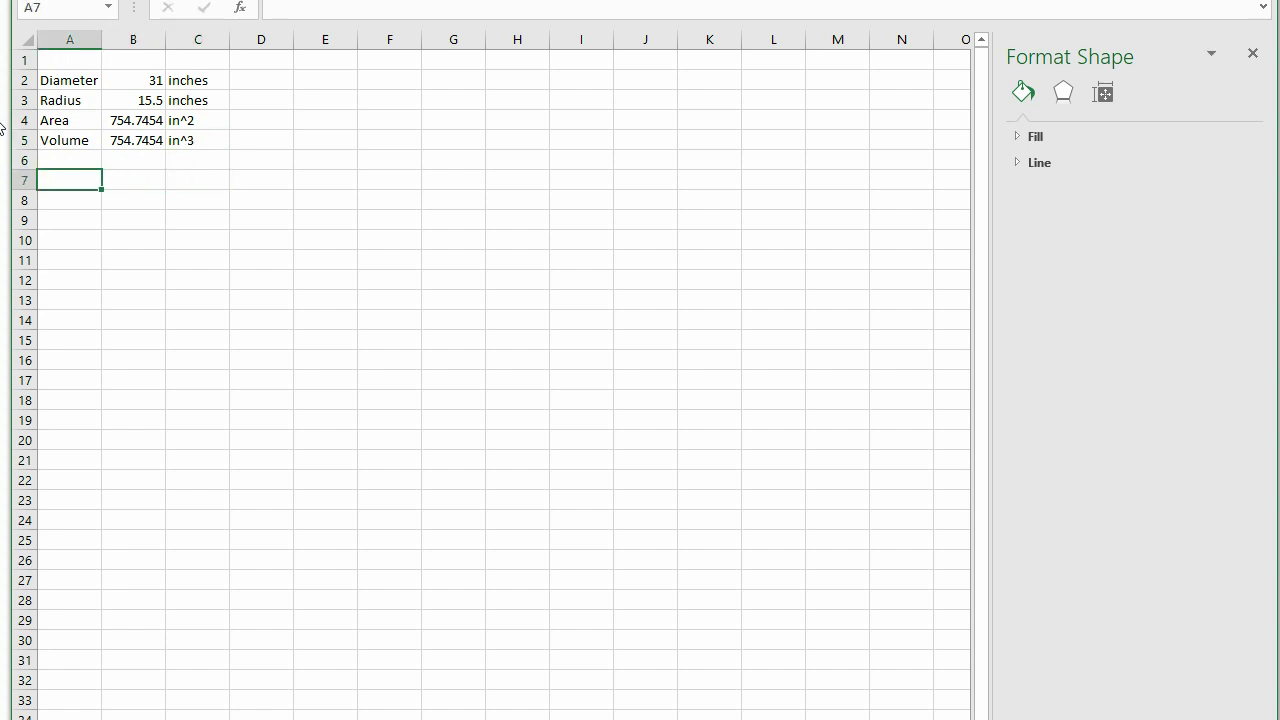
key("Up")
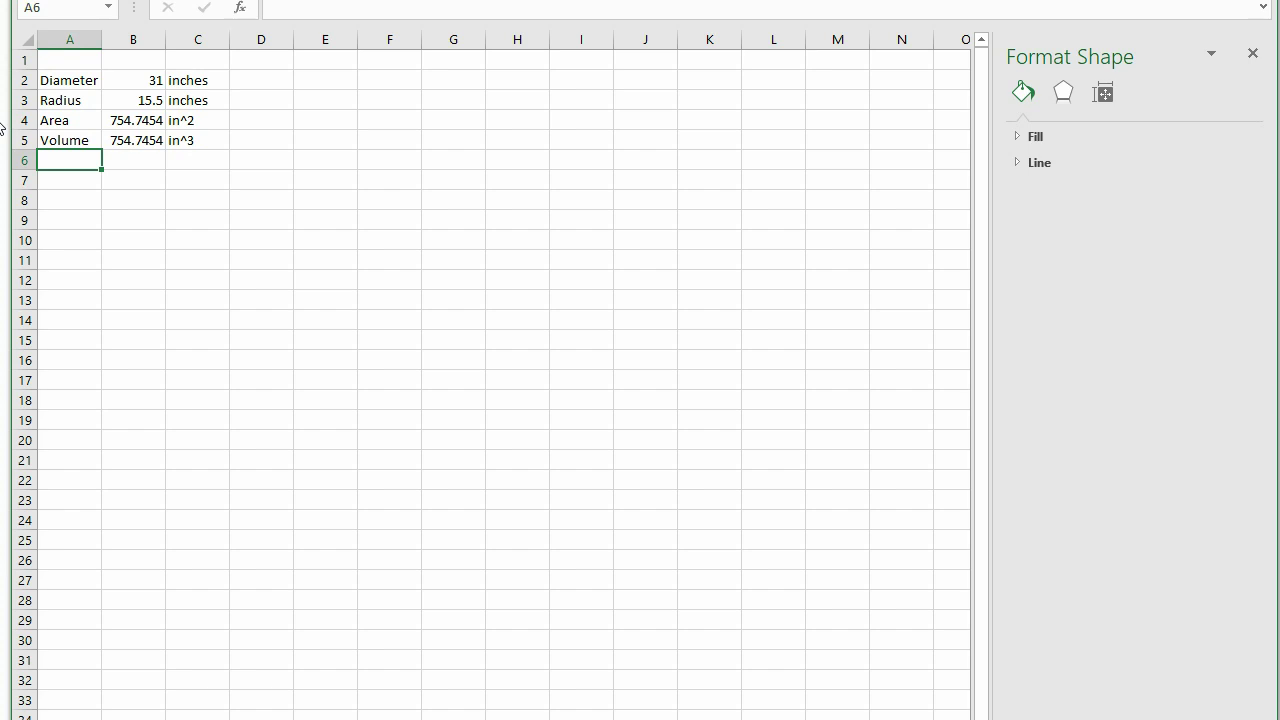
key("Right")
type("=B5/")
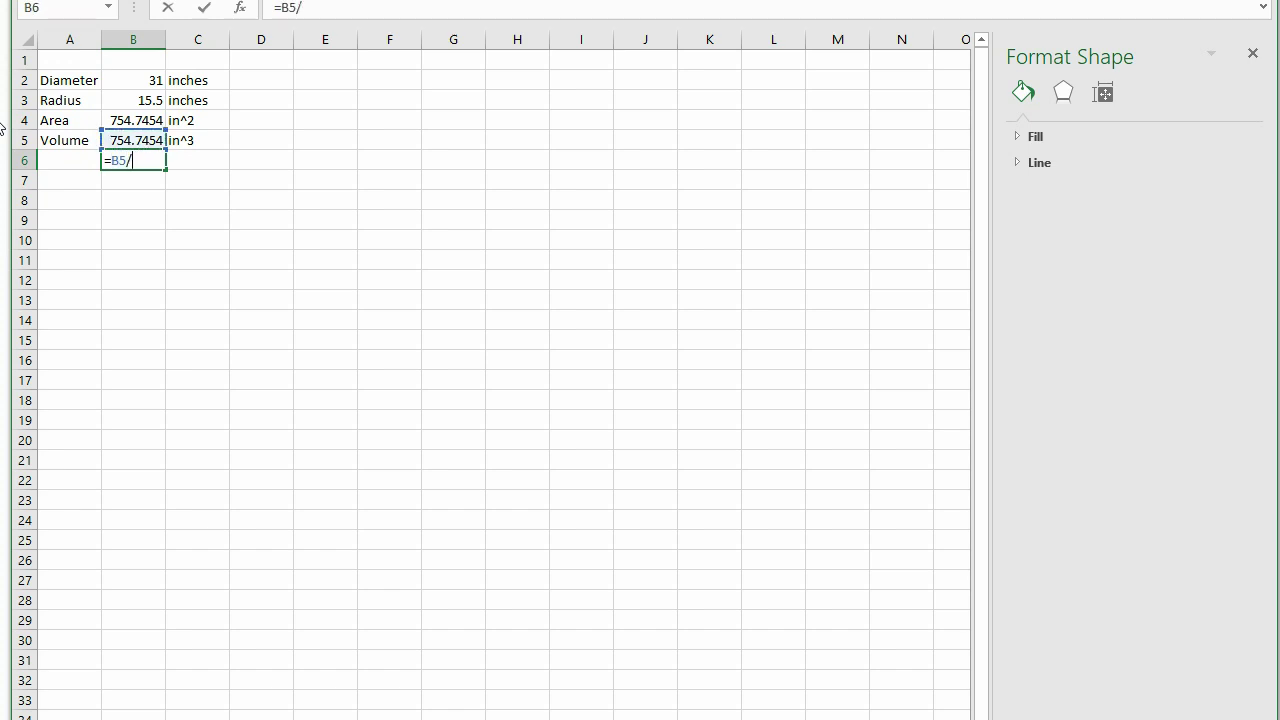
type("1728")
key("Return")
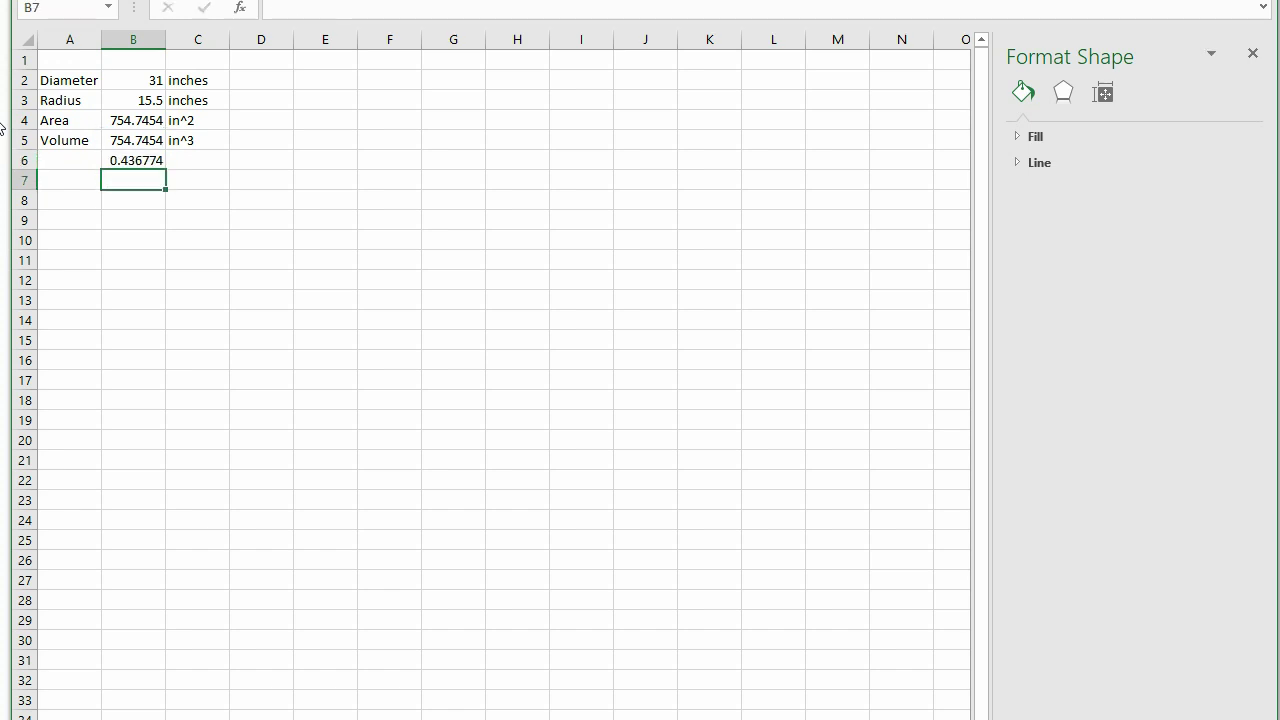
Step: Describe the B6 value in C6 with the text "cuft per inch in the tank"
key("Up")
key("Right")
type("cu")
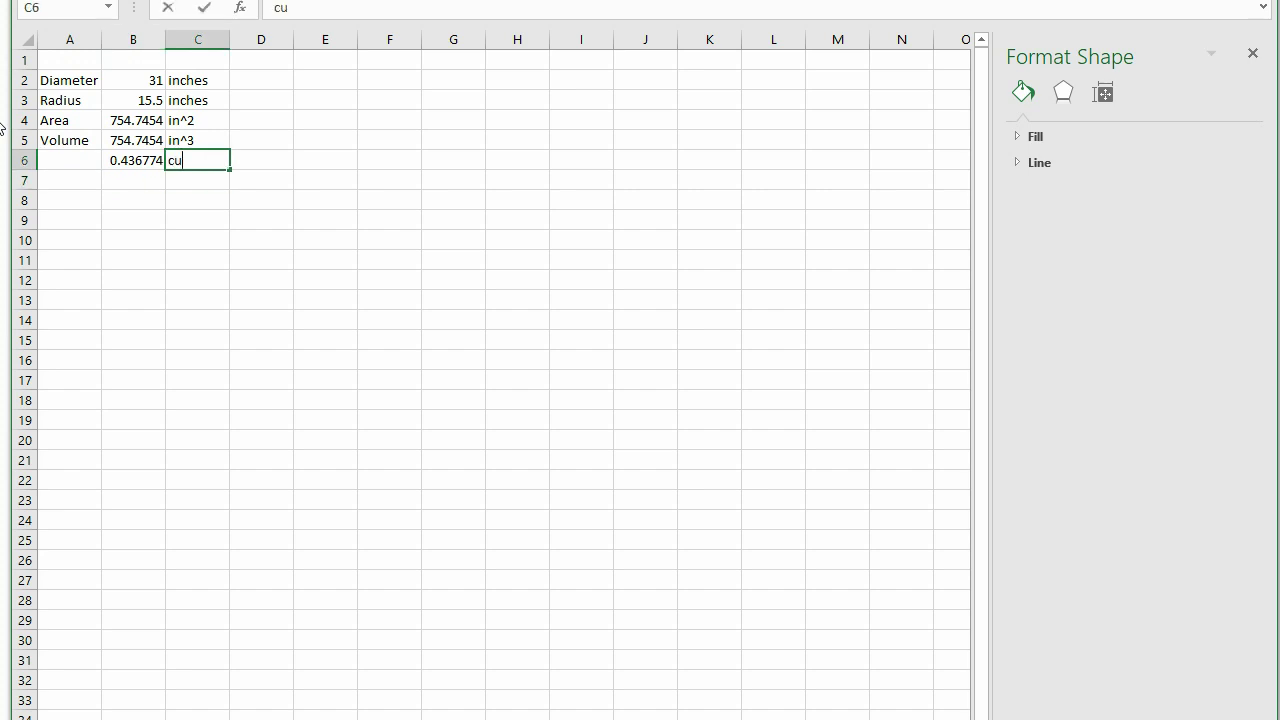
type("ft per inch in")
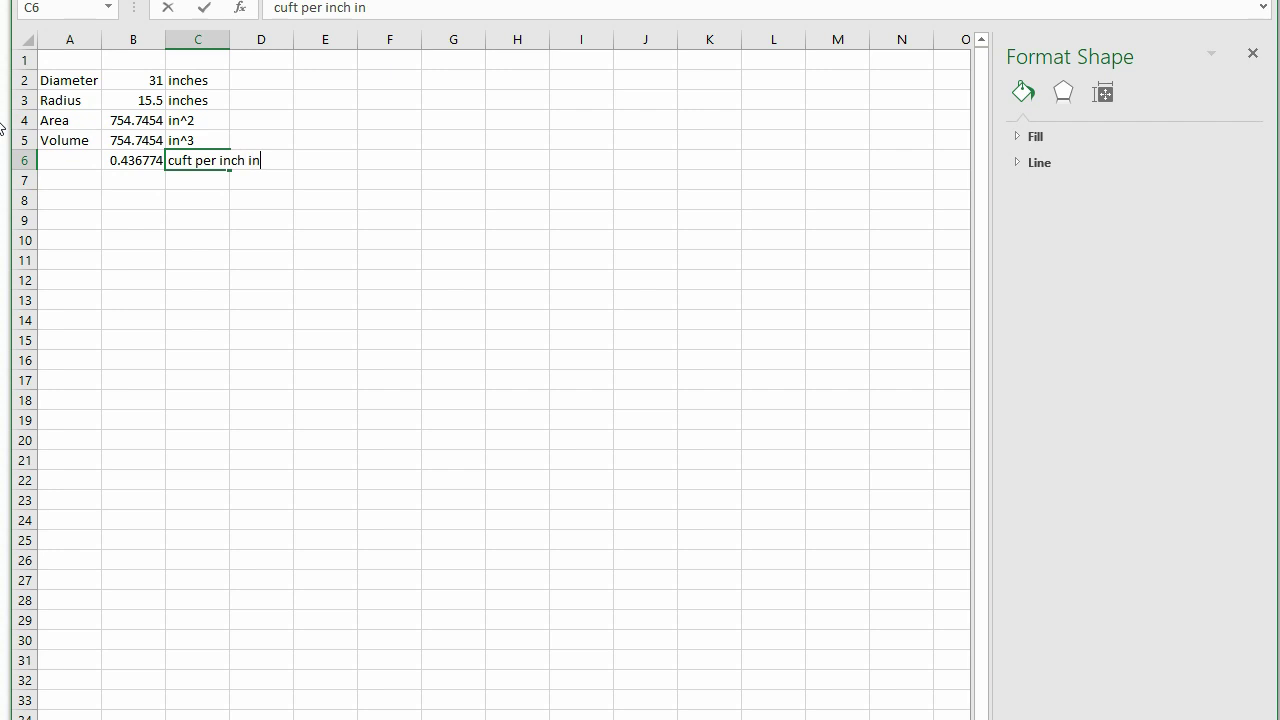
type(" the tank")
key("Return")
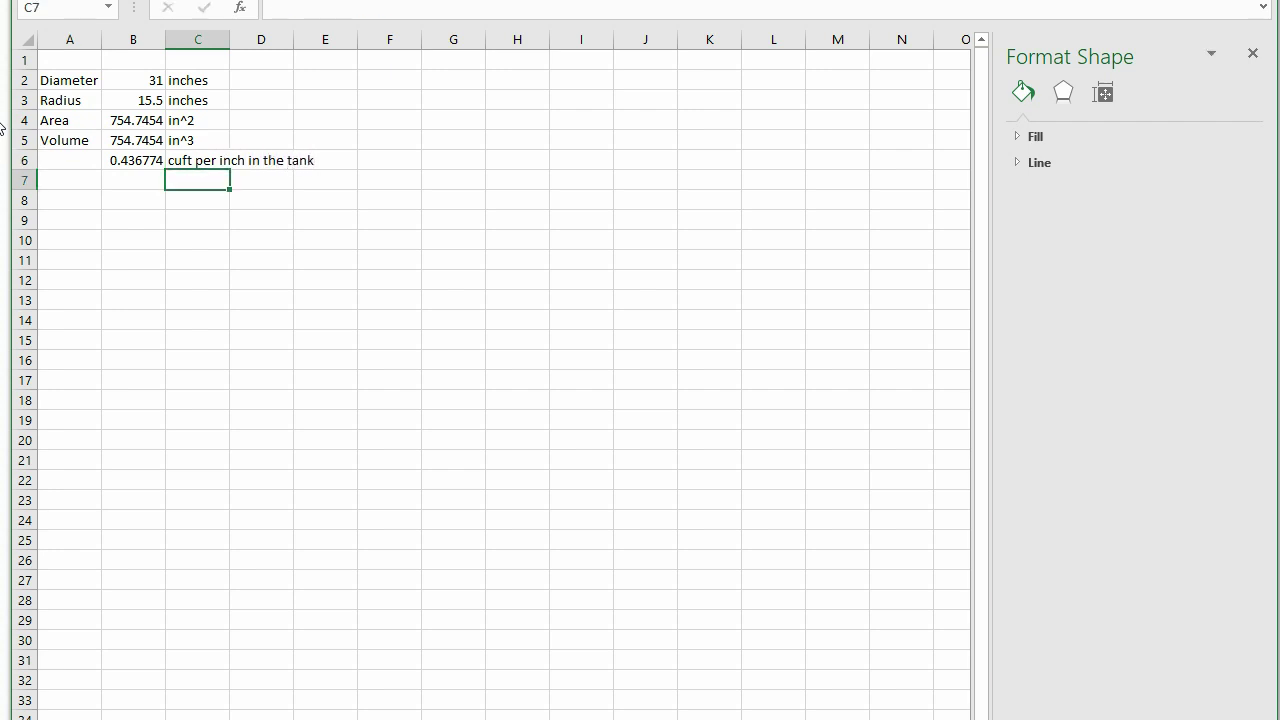
Step: Convert the B6 volume to gallons in B7 with the formula =B6*7.5
key("Left")
key("Left")
key("Right")
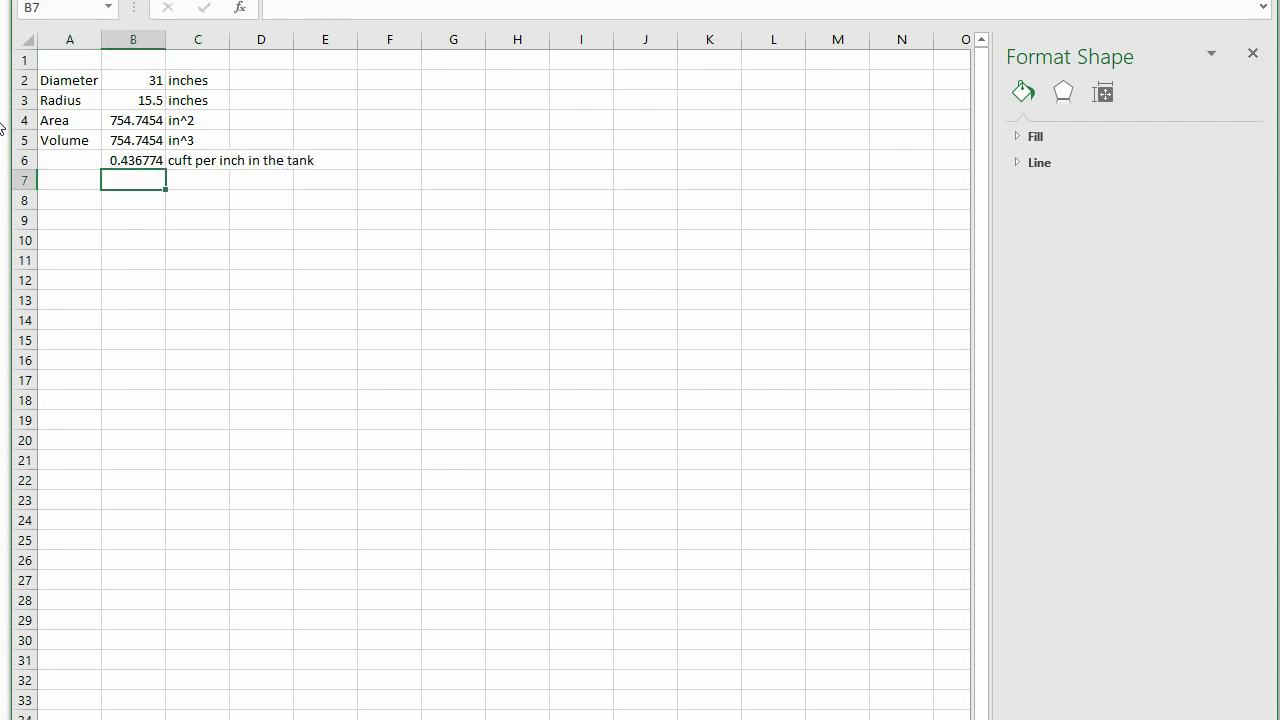
type("=")
key("Up")
type("*7.5")
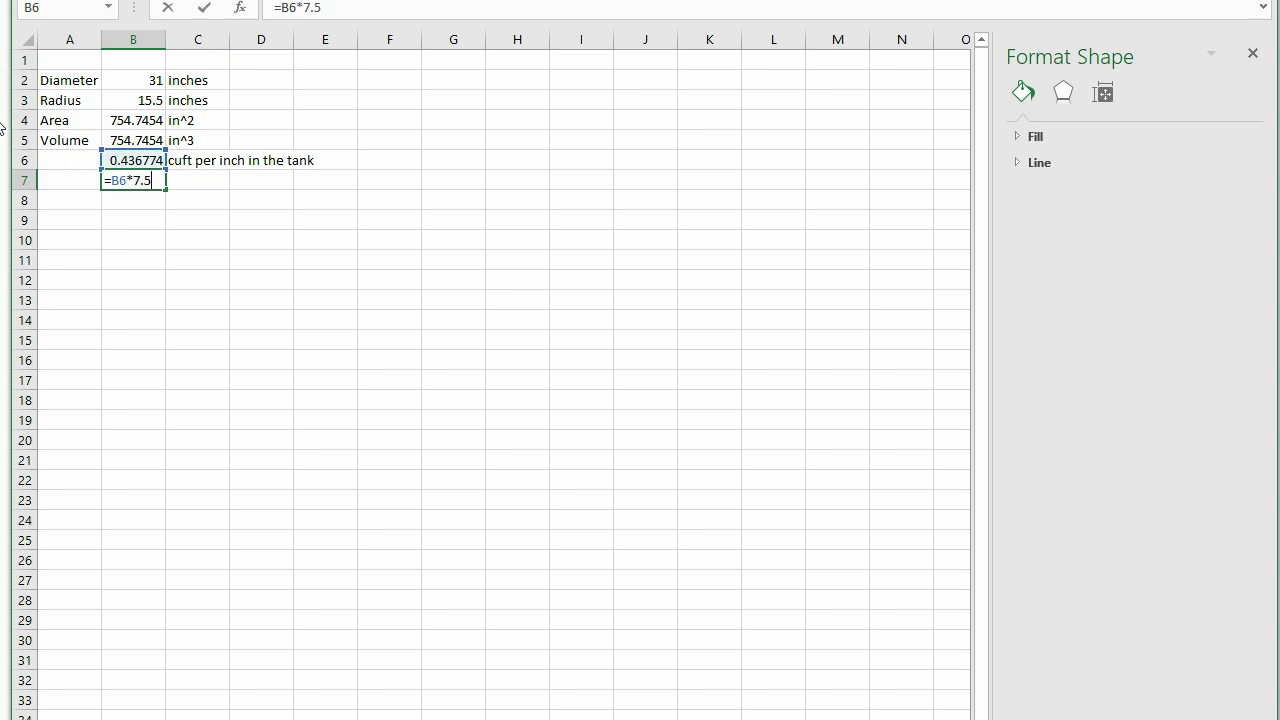
key("Tab")
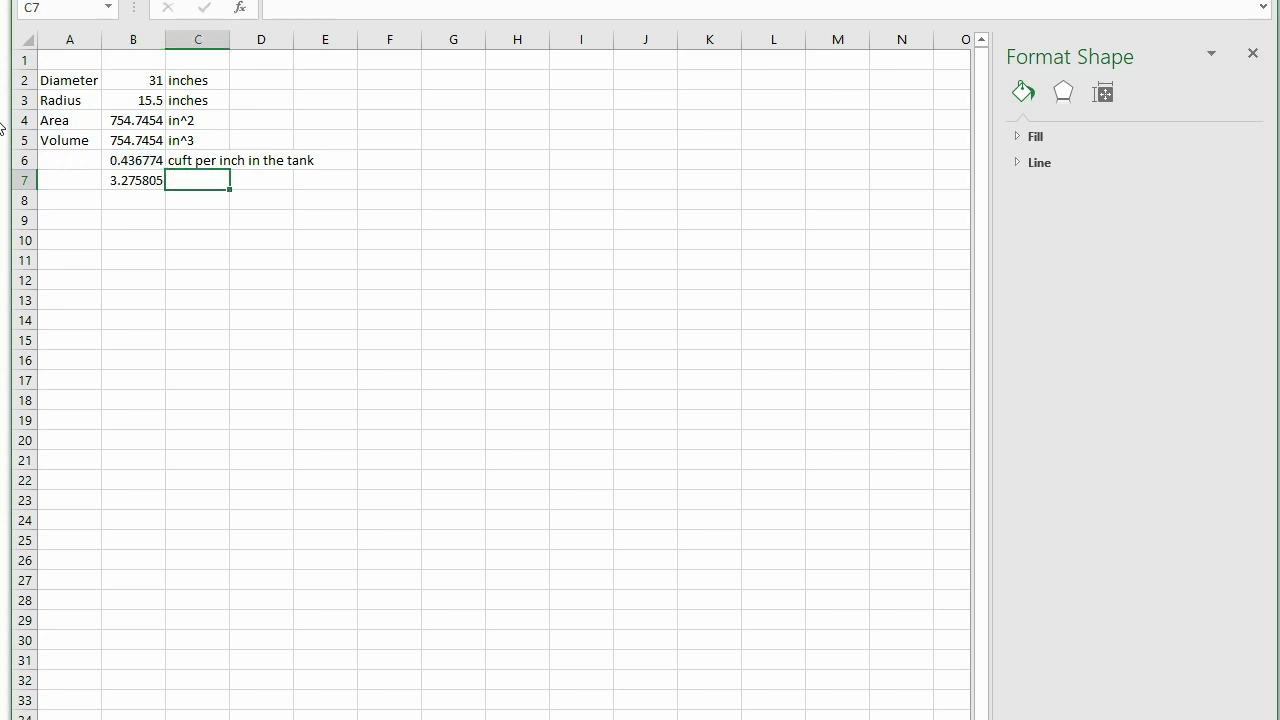
Step: Describe the B7 value in C7 with the text "gallons per inch in the tank"
type("gallons")
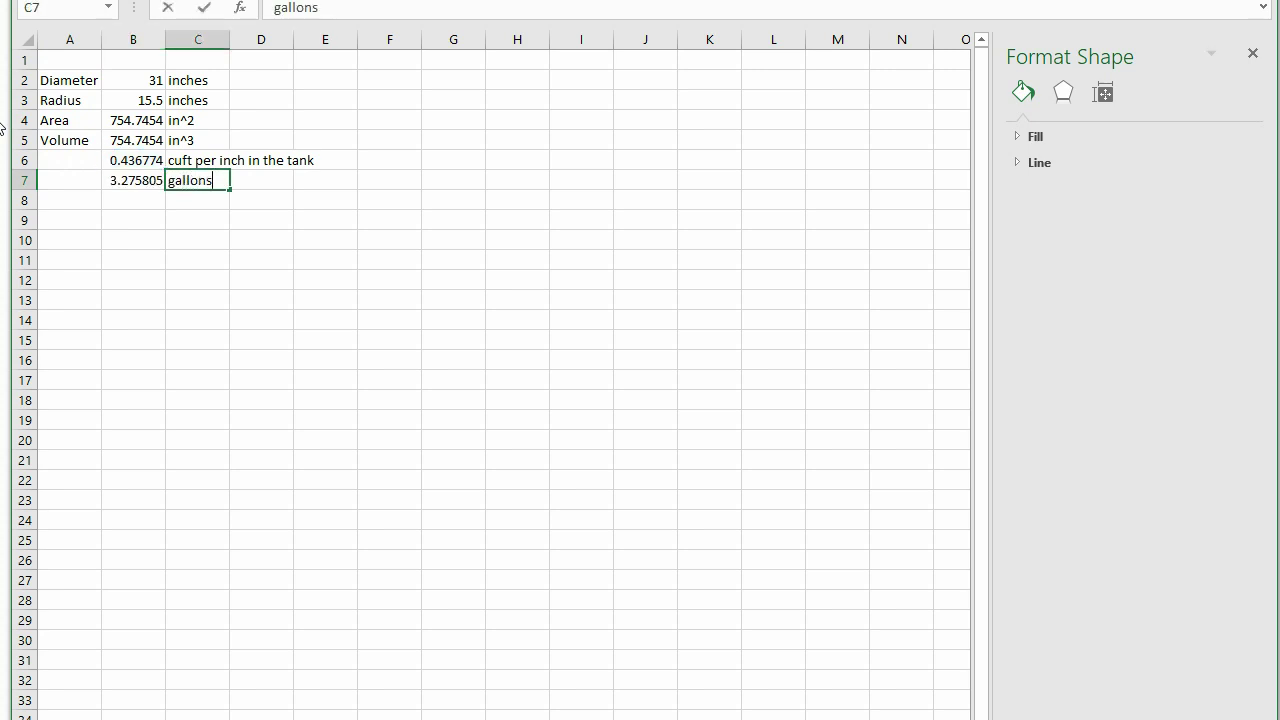
type(" per inch in the tank")
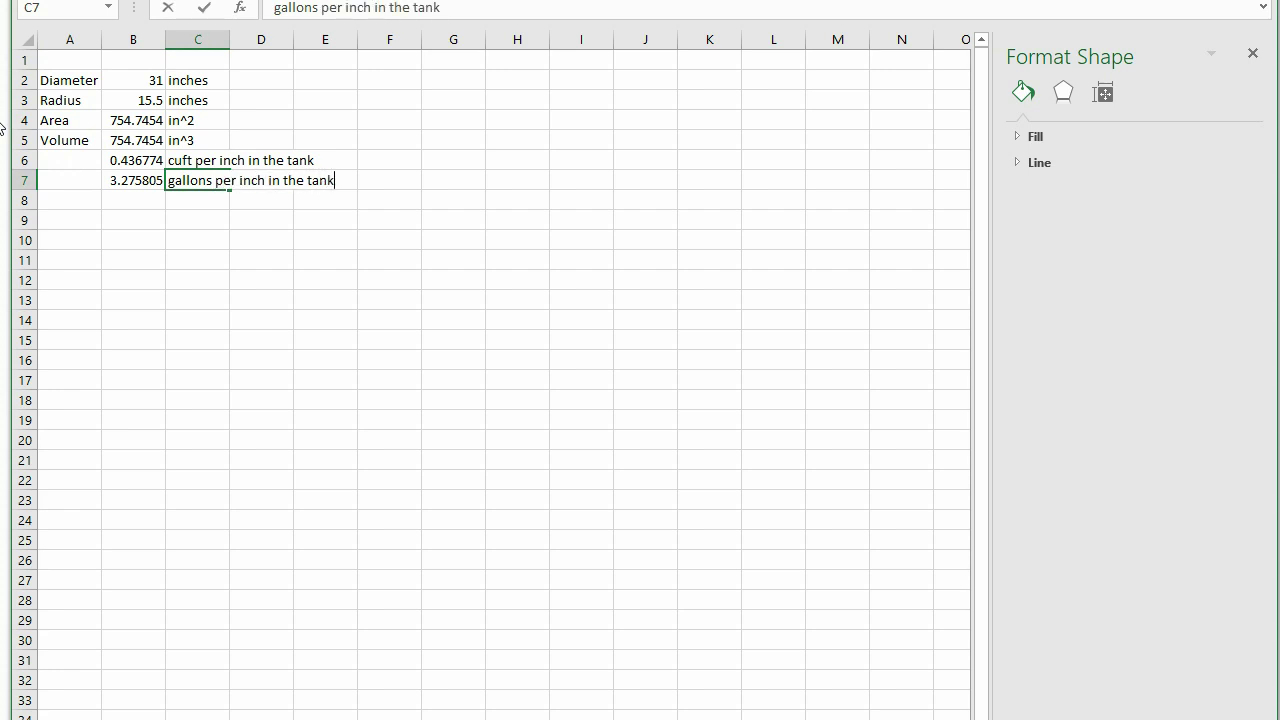
key("Return")
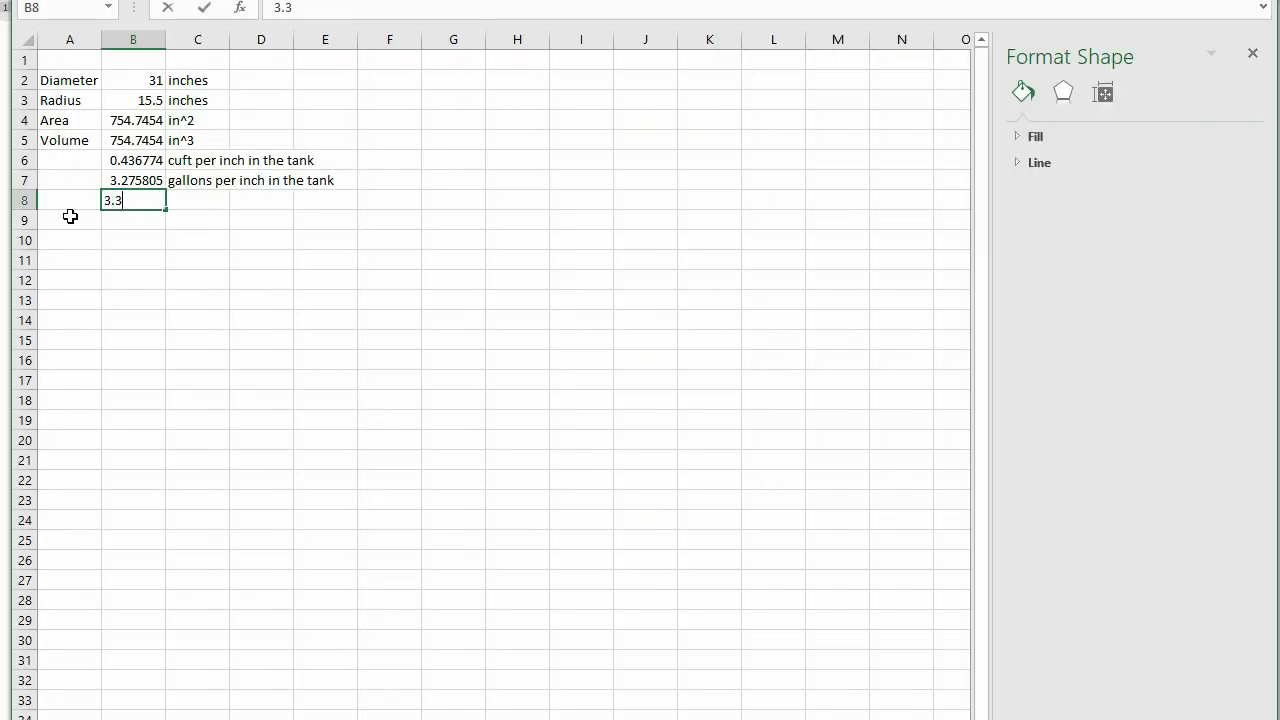
Step: Enter 3.3 in B8 and describe it in C8 as "inches moved per measure"
key("Tab")
type("inches")
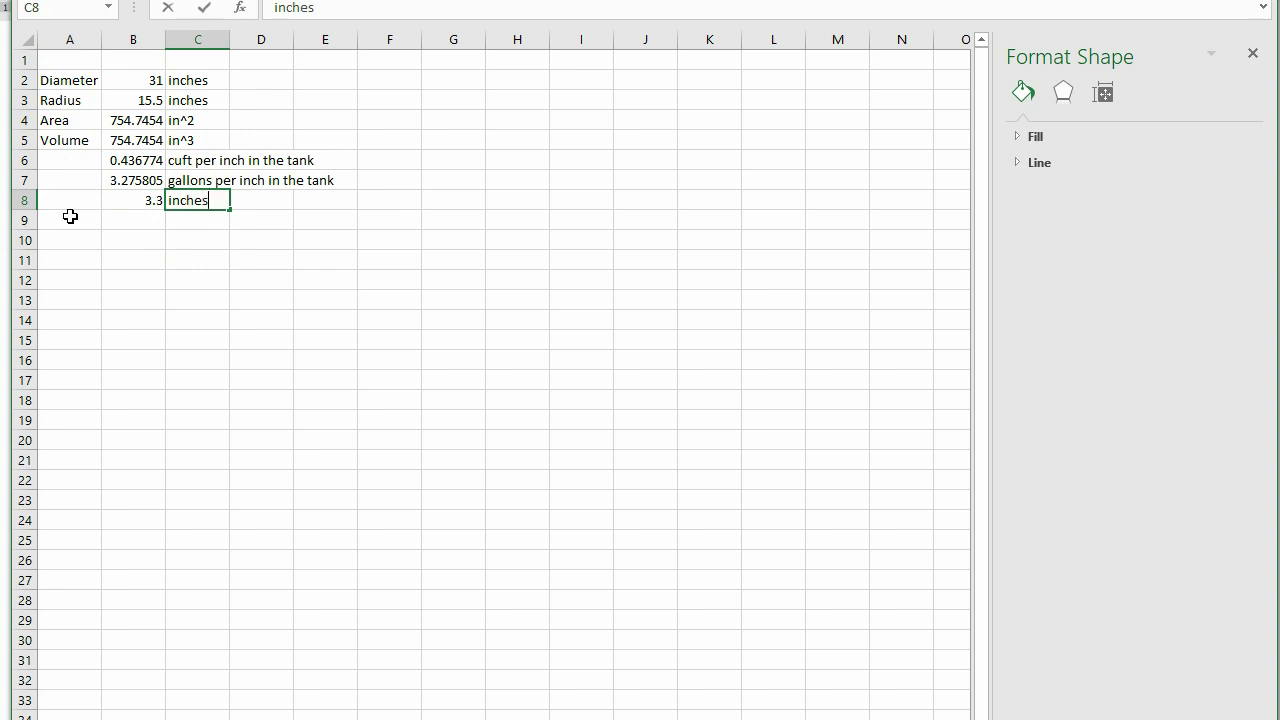
type(" moved per me")
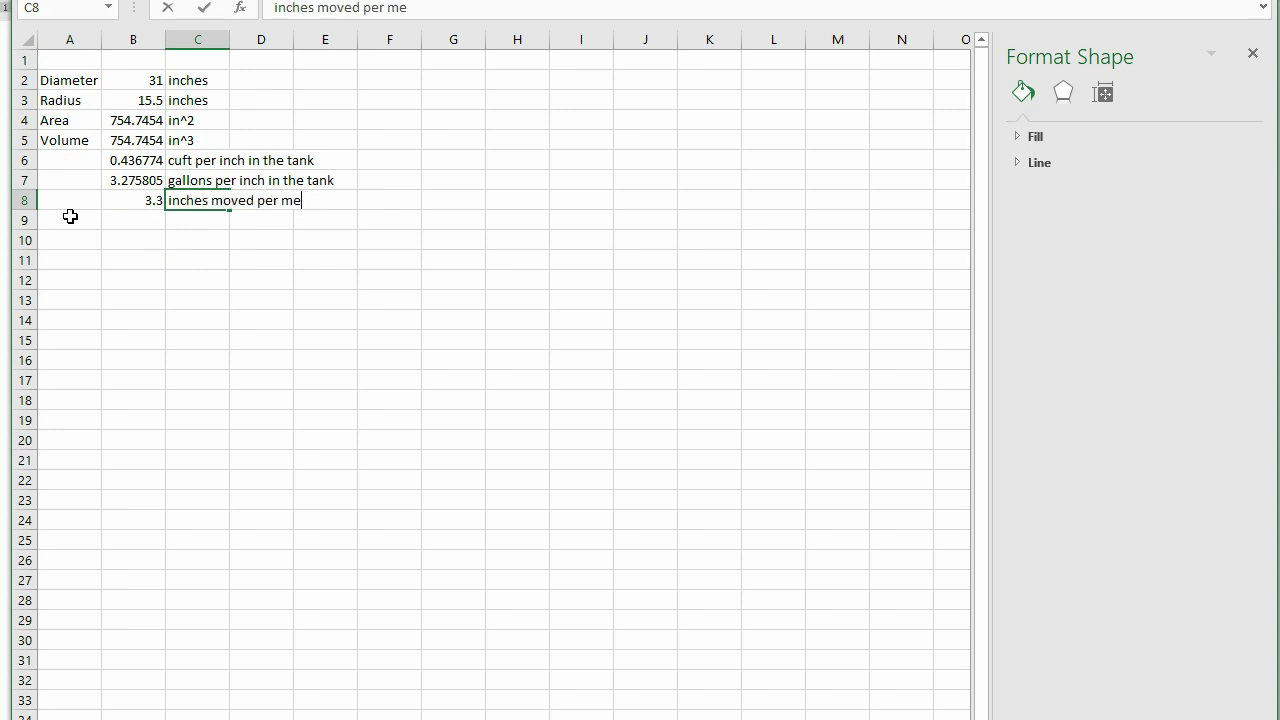
type("asure")
key("Return")
Step: Calculate the gallons in B9 with =B8*B7 and describe the value in C9 as "gallons per measure"
key("Left")
type("=")
key("Up")
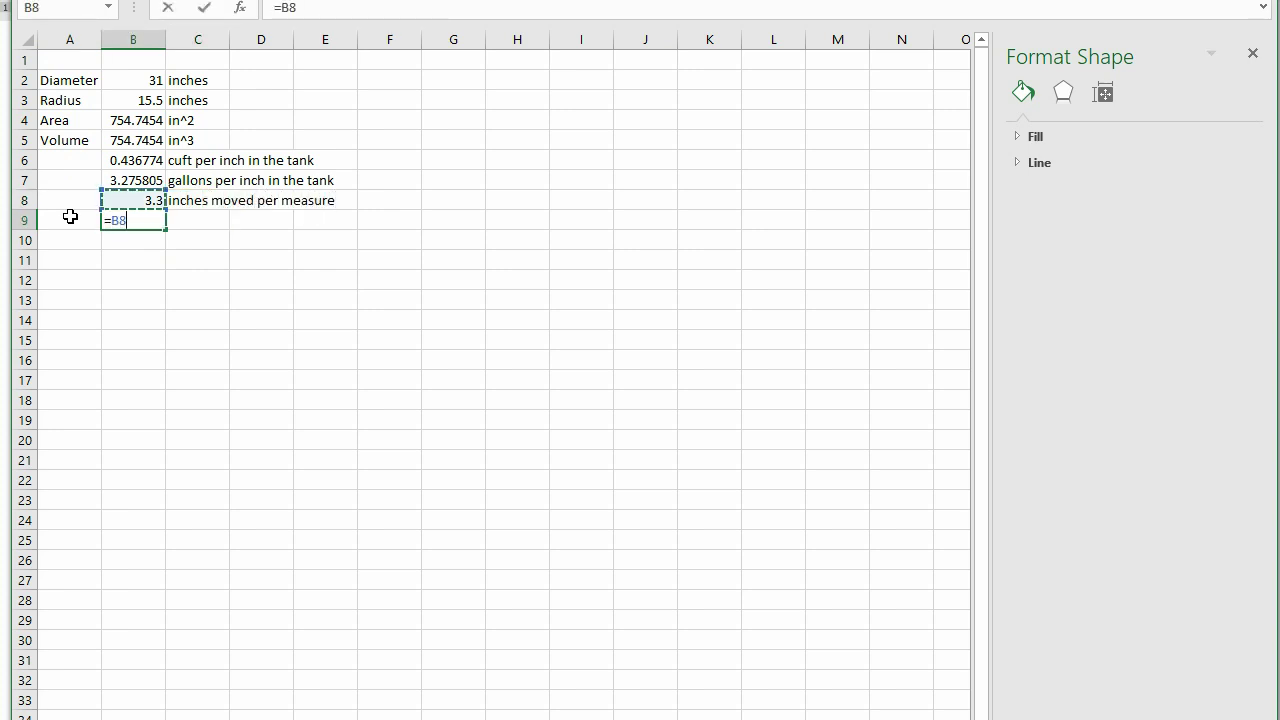
type("*")
key("Up")
key("Up")
key("Tab")
type("ga")
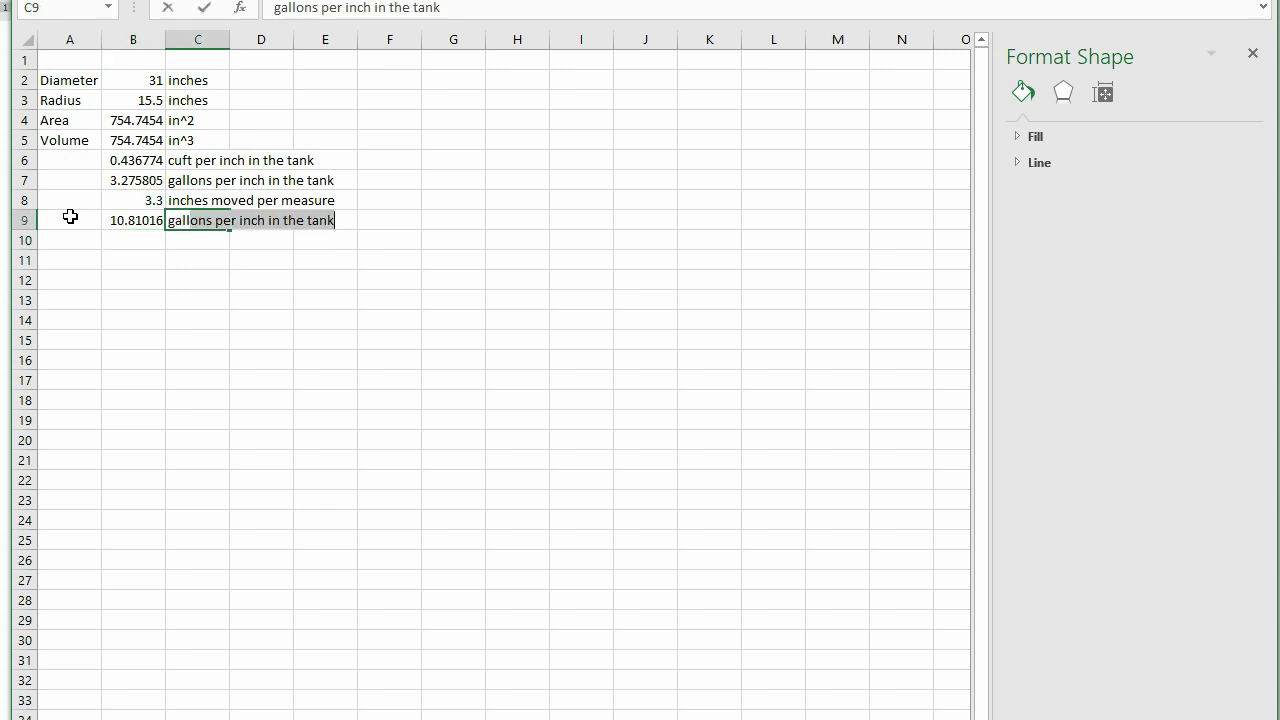
type("llons per me")
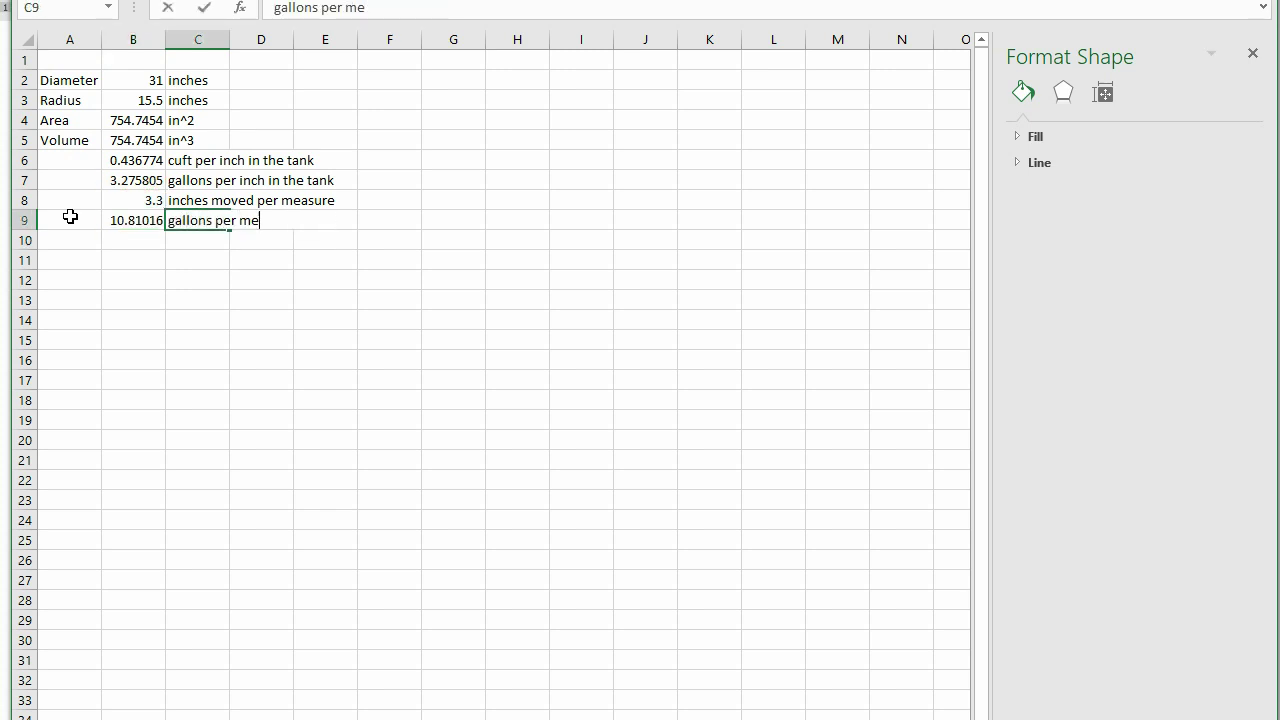
type("asure")
key("Return")
Step: List the valve openings 100, 75, 50, 25 and 0 in cells B12 to B16
key("Down")
key("Left")
key("Left")
left_click(140, 278)
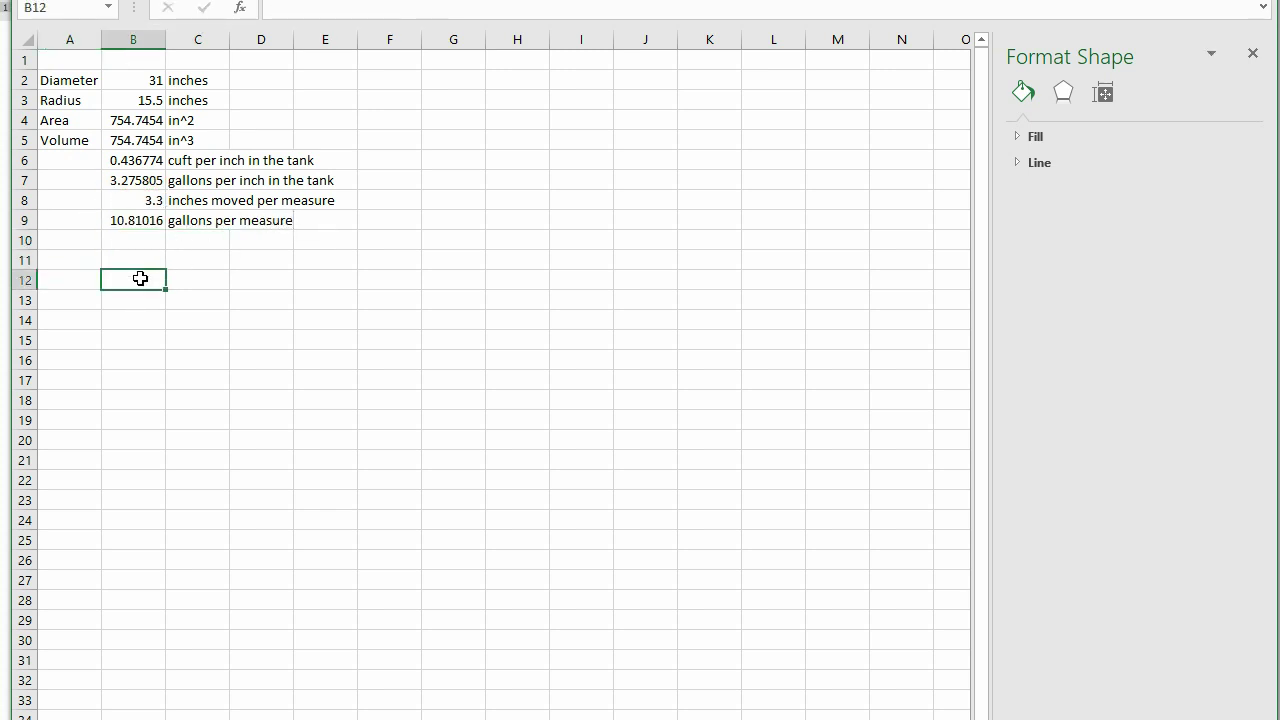
type("100")
key("Return")
type("75")
key("Return")
type("50")
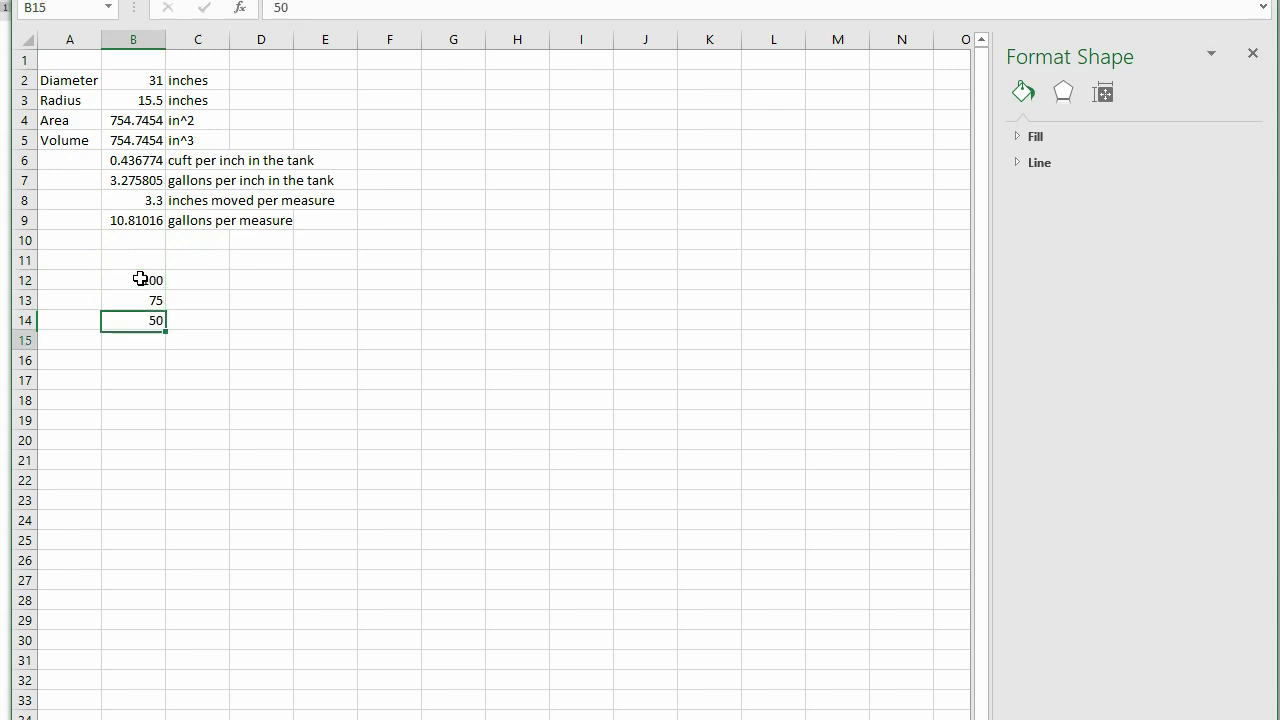
key("Return")
type("25 0")
key("Tab")
Step: Enter 3.3 in C12 and copy it to C13 through C16
key("Up")
key("Up")
key("Up")
key("Up")
type("3.3")
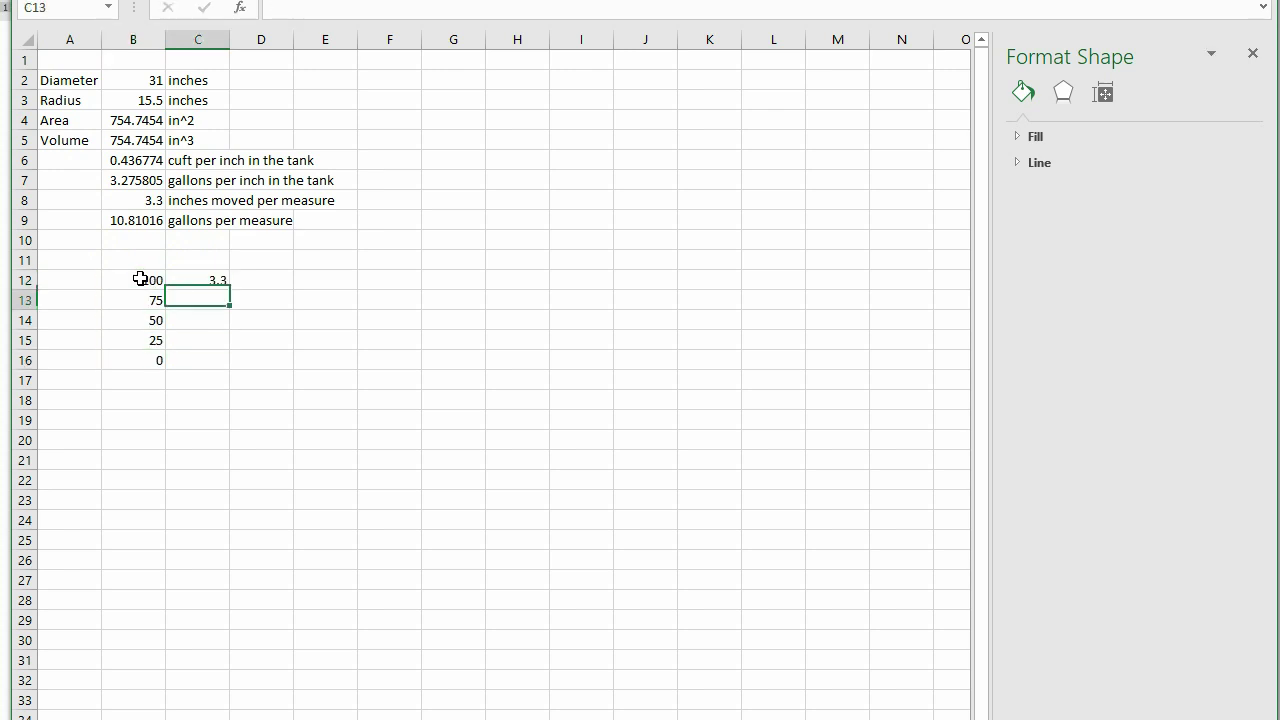
key("Up")
key("ctrl+c")
key("Down")
key("ctrl+v")
key("shift+Down")
key("shift+Down")
key("shift+Down")
key("ctrl+v")
Step: Add the column headers "Valve % open" in B11 and "Gallons" in C11
key("Up")
key("Up")
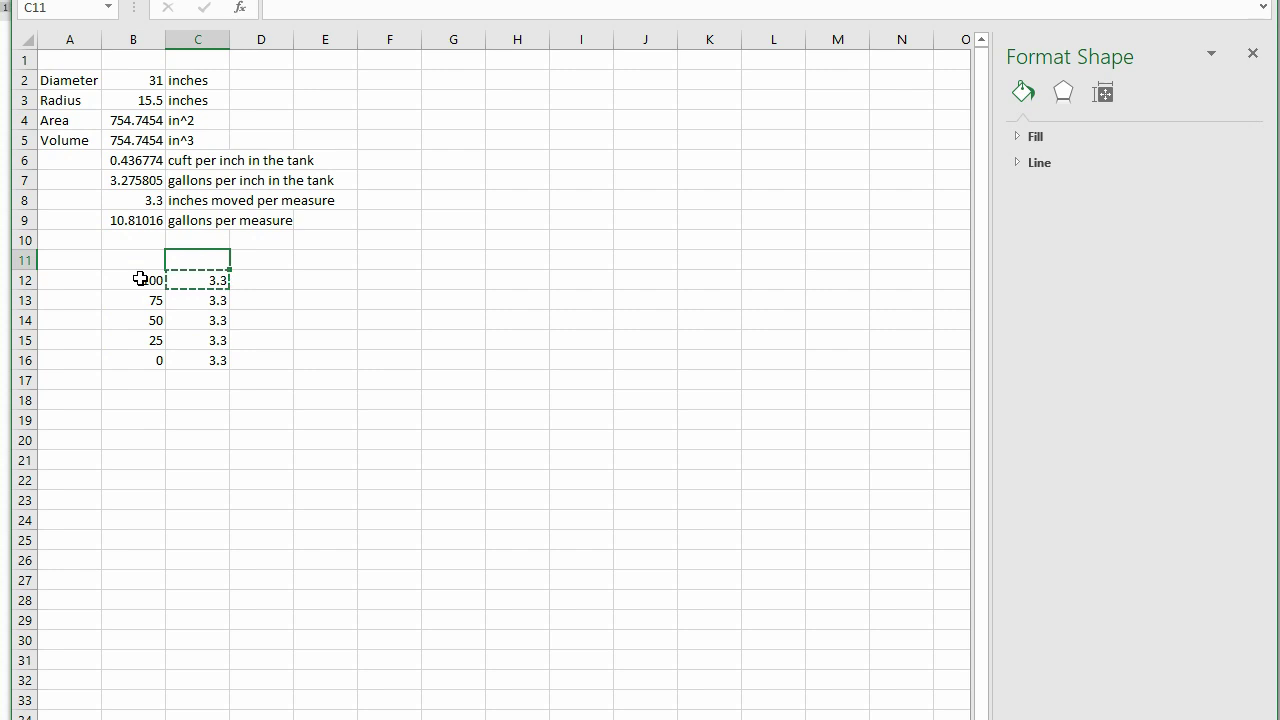
key("Down")
key("Right")
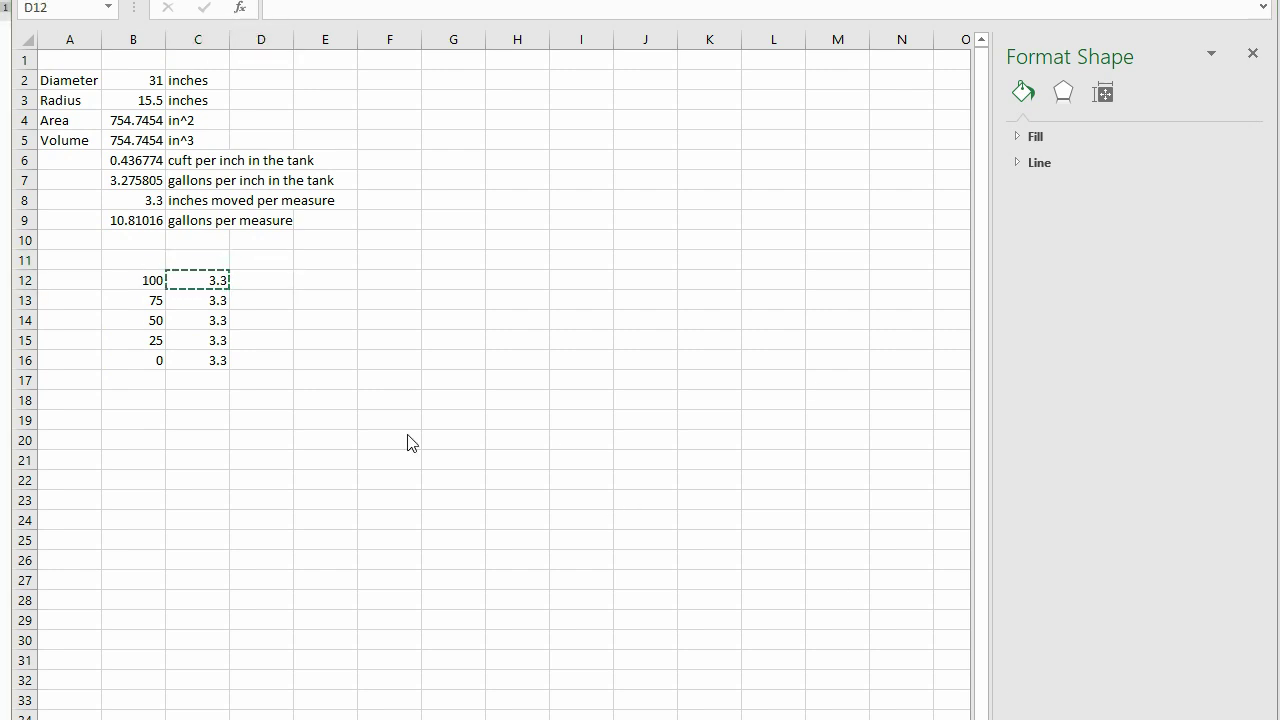
left_click(258, 281)
key("Up")
key("Left")
key("Left")
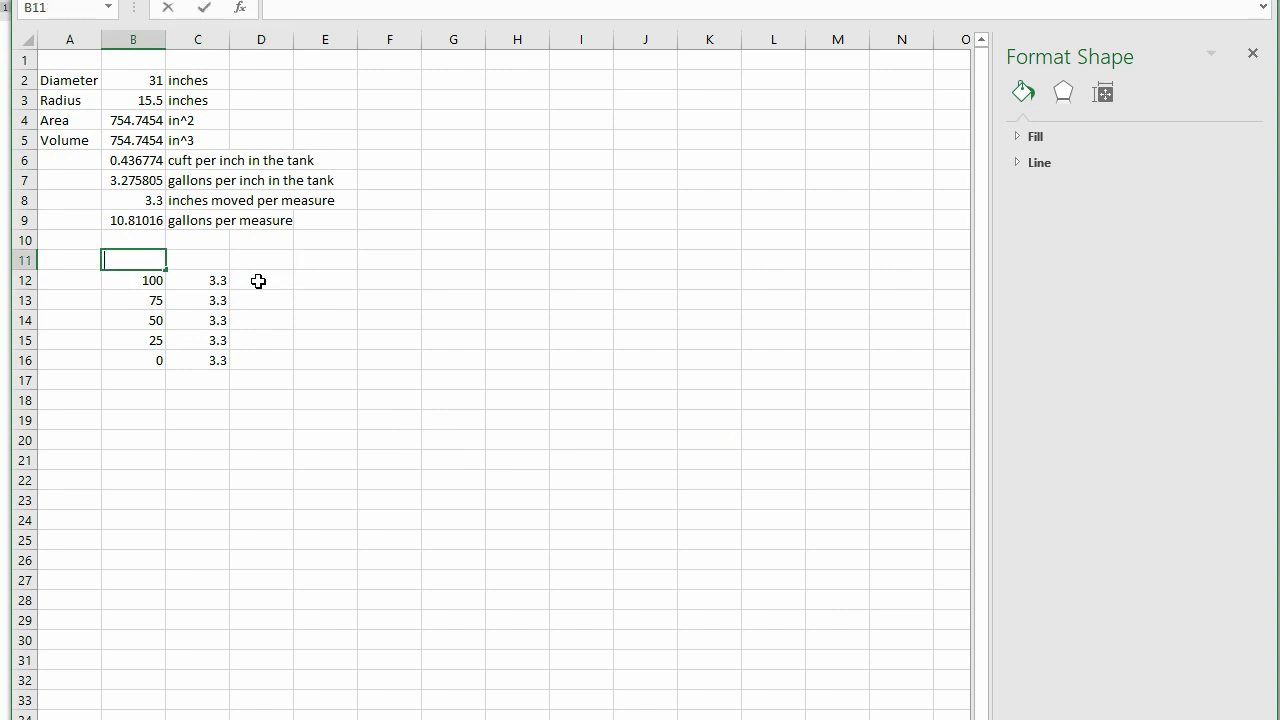
type("Valve % open")
key("Tab")
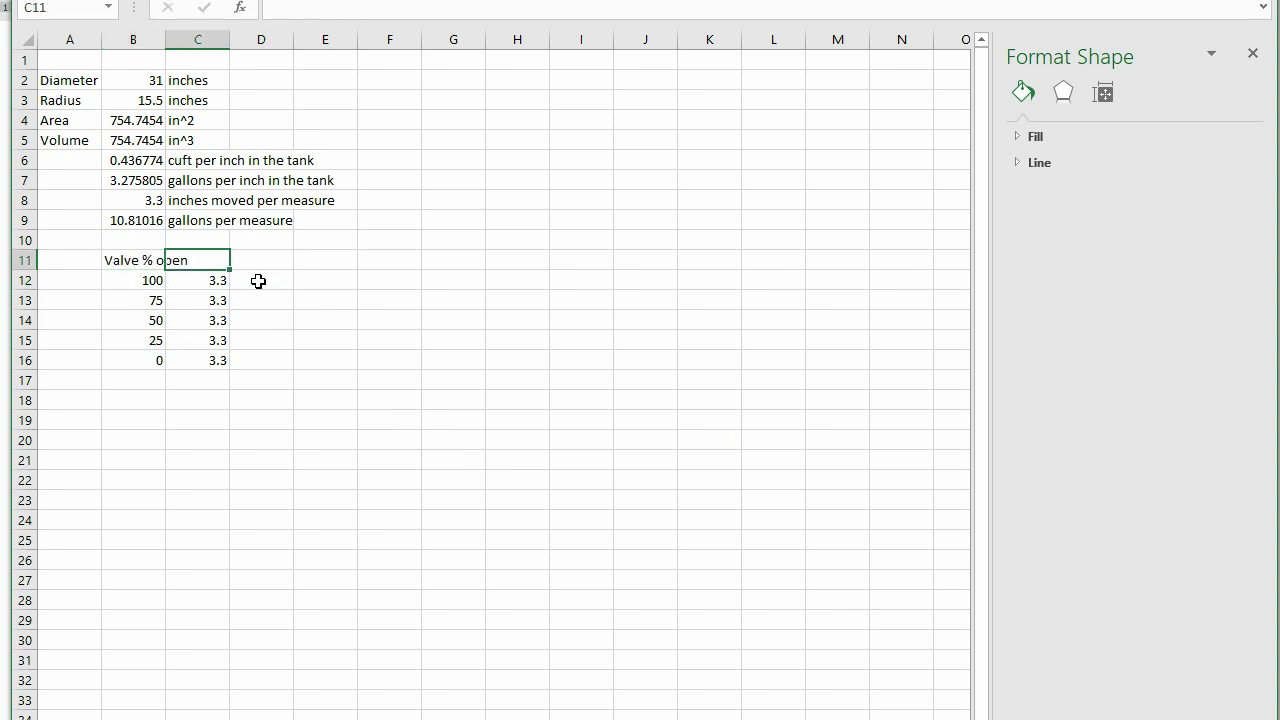
type("Gallons")
key("Down")
Step: Set the gallons to 10.81 in C12 and fill that value through C16
type("10.1")
key("BackSpace")
type("81")
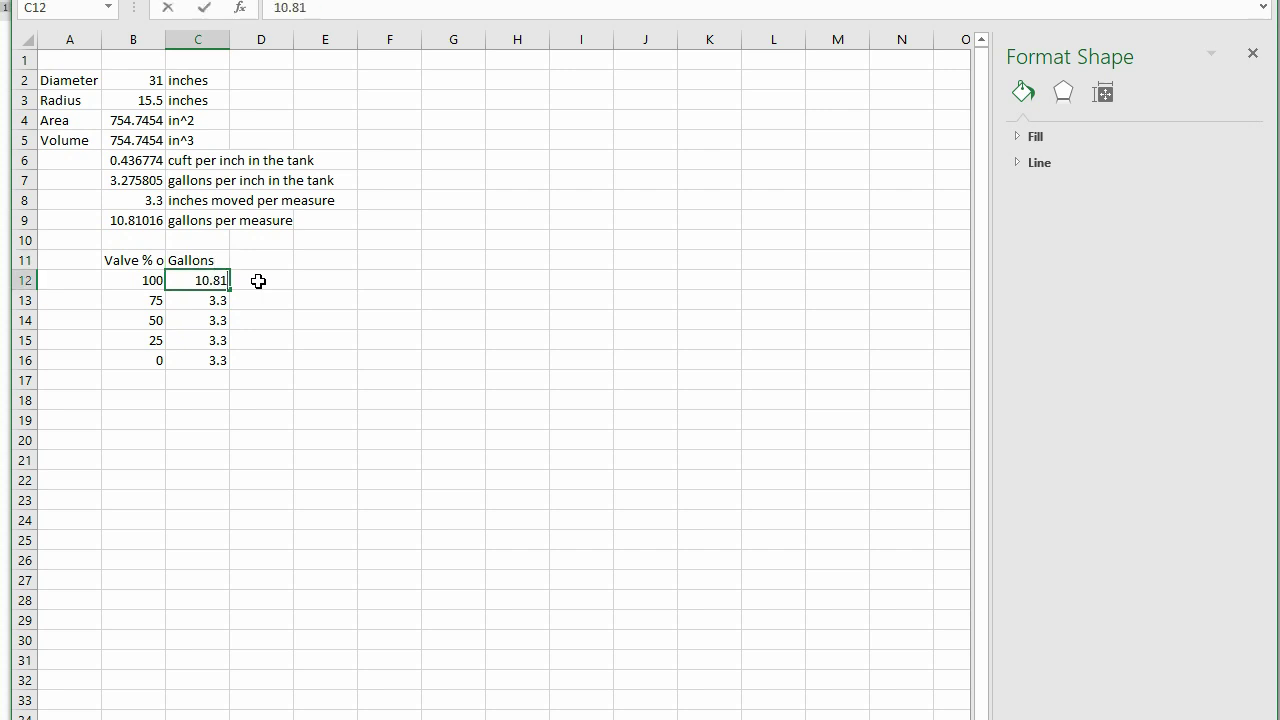
key("shift+Down")
key("shift+Down")
key("shift+Down")
key("shift+Down")
key("ctrl+d")
Step: Add the column header "Time" in D11
key("Right")
key("Up")
type("Time - ")
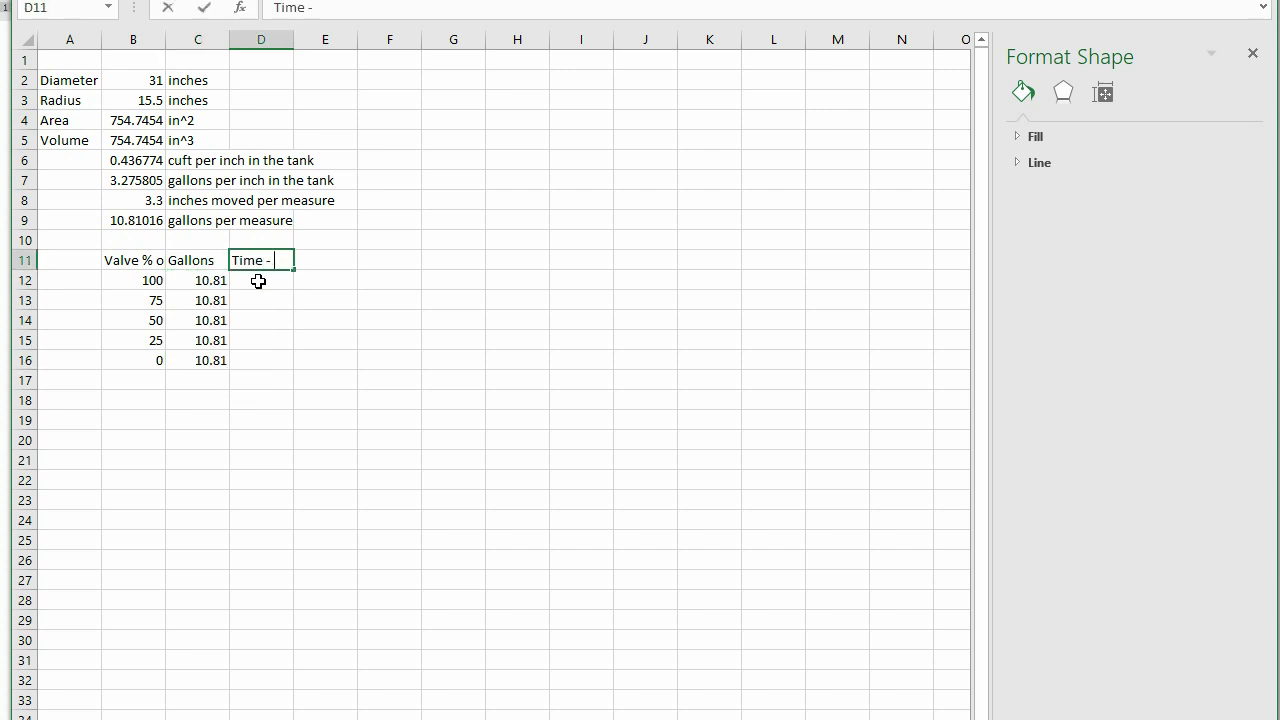
type("MIN")
key("BackSpace")
key("BackSpace")
key("BackSpace")
key("BackSpace")
key("BackSpace")
key("BackSpace")
key("Return")
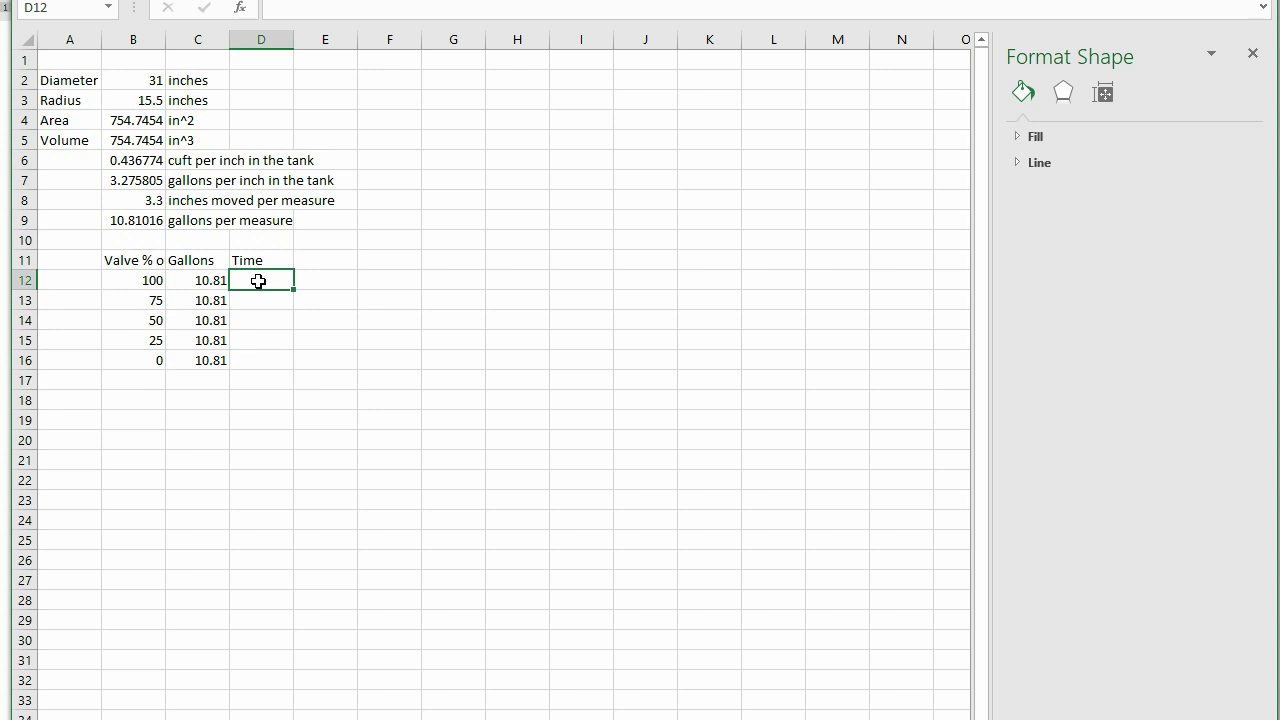
Step: Enter the times for 100, 75 and 50 percent in D12 to D14 as +1+17/60, +1+58/60 and +2+22/60
type("=1+35/60")
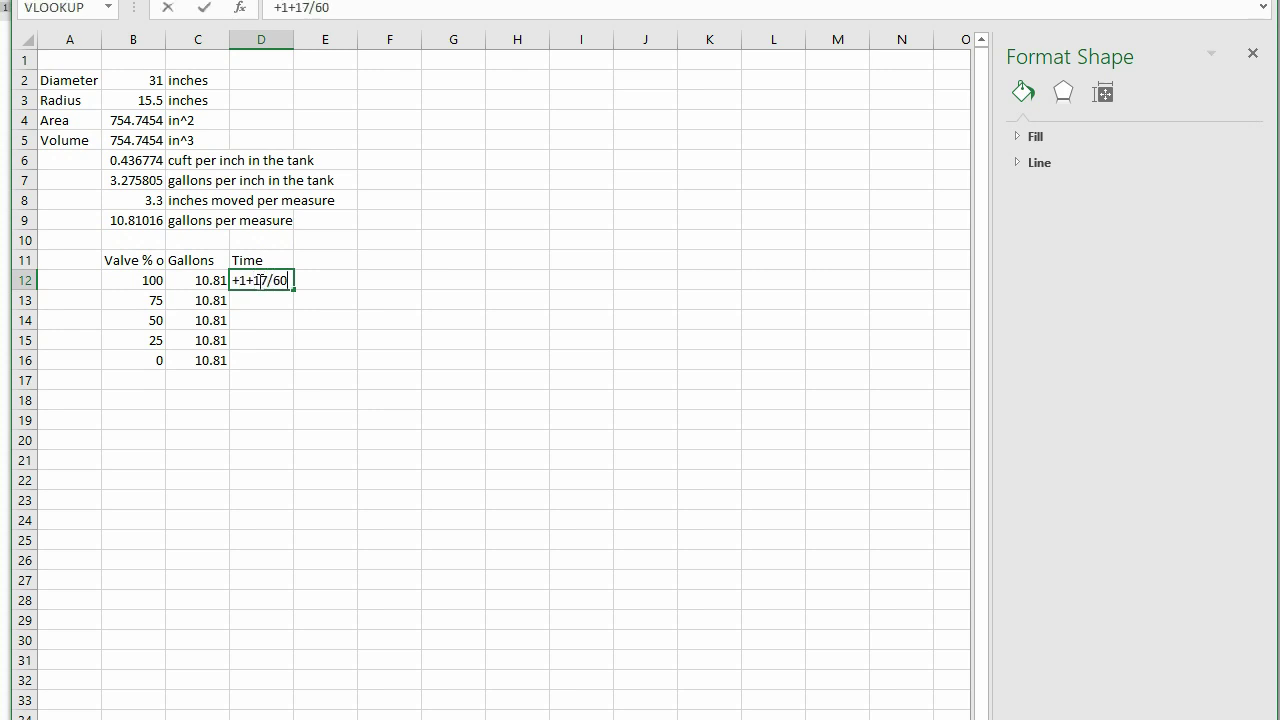
key("Return")
type("=1+58/60")
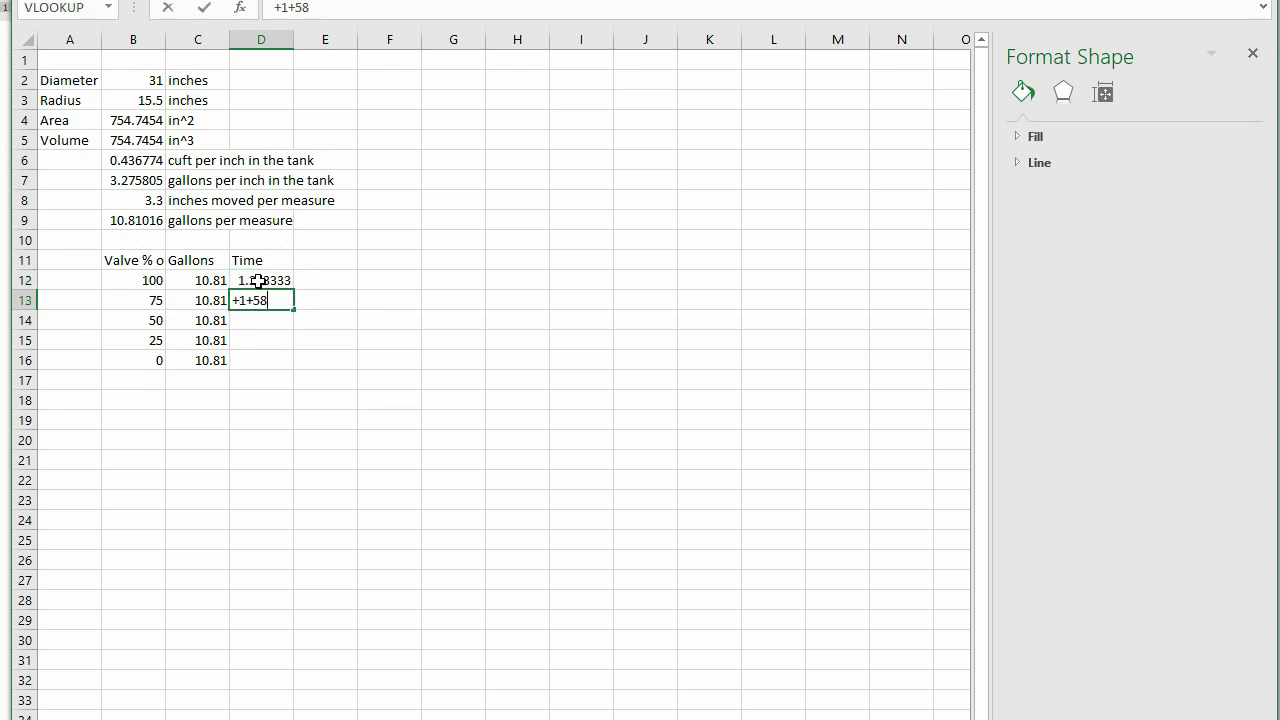
key("Return")
type("+2+2")
key("BackSpace")
key("BackSpace")
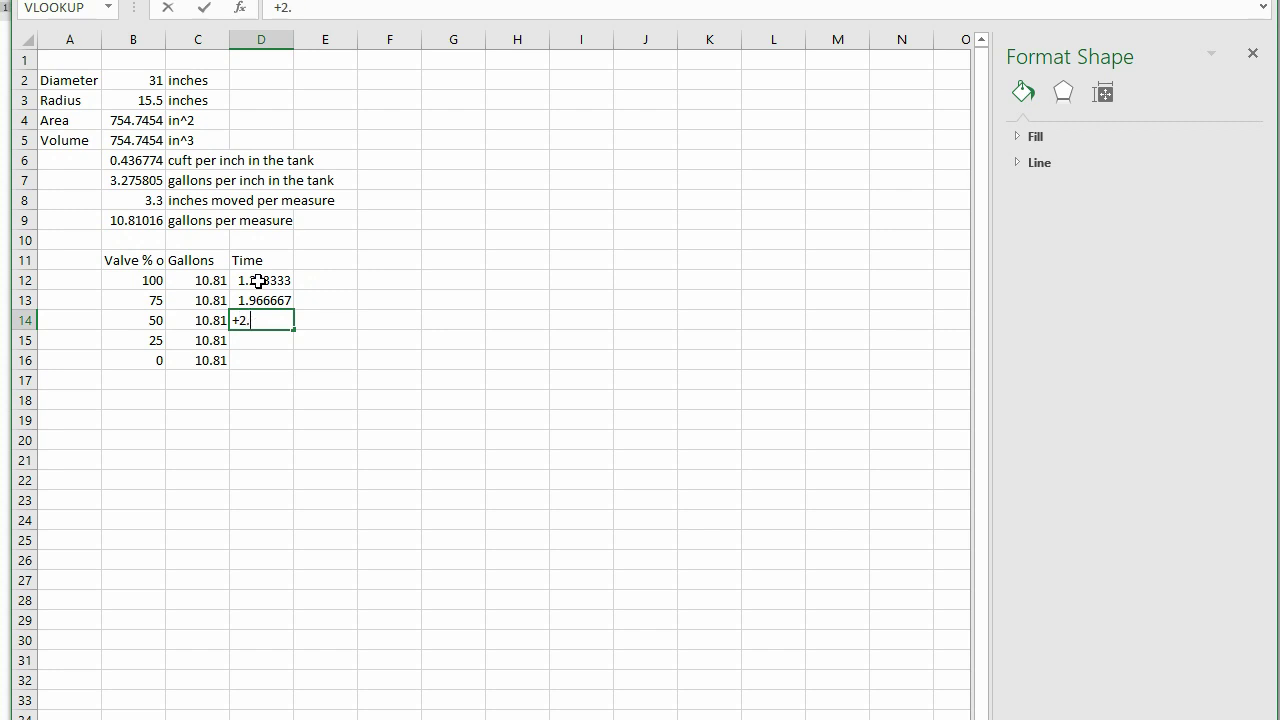
type("+22/60")
key("Return")
Step: Enter the 25 percent time in D15 as +4+31/60 and clear the gallons value in C16
type("+")
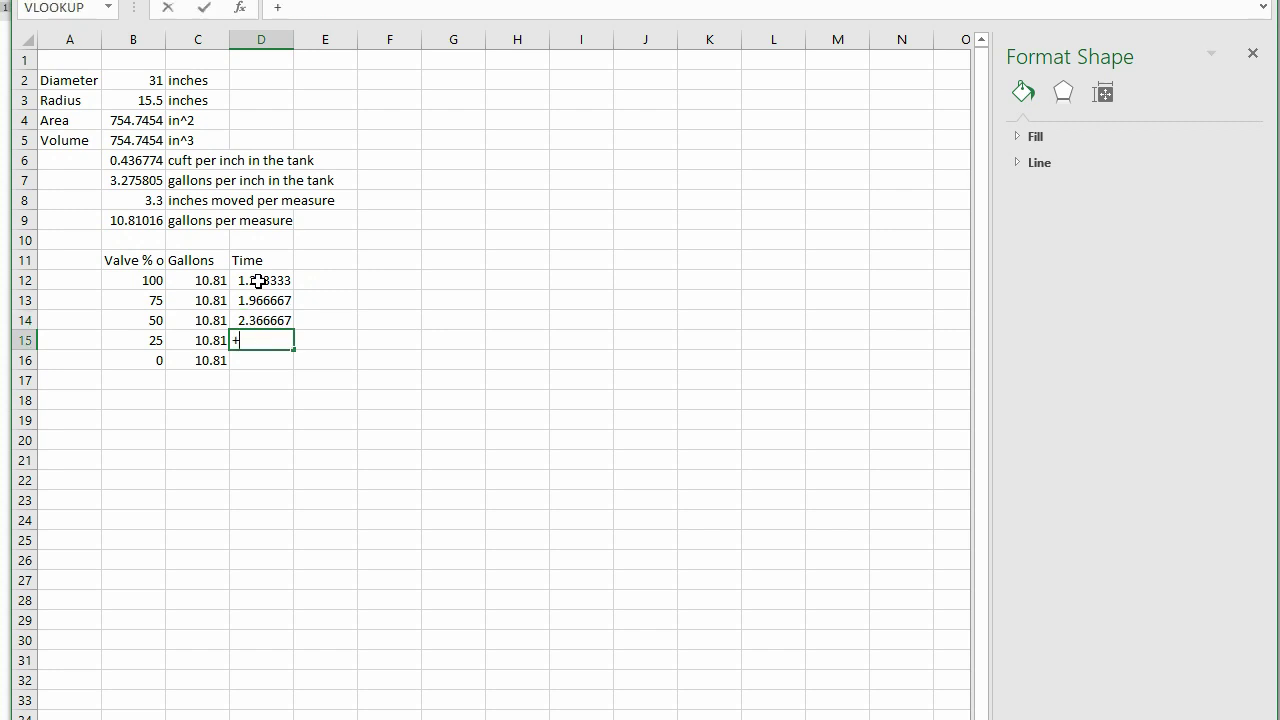
type("4+31/60")
key("Return")
key("Left")
key("Delete")
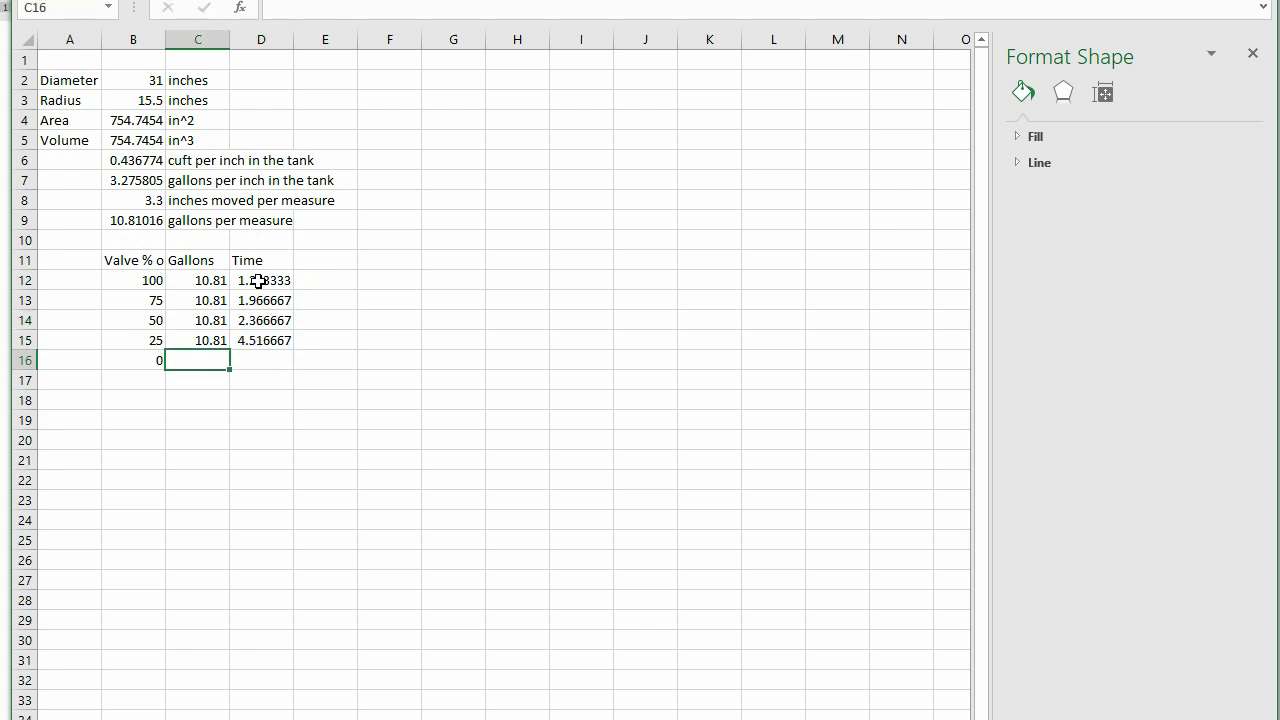
Step: Calculate the flow rate for the fully open valve in E12 with the formula =C12/D12
key("Right")
key("Right")
key("Up")
key("Up")
key("Up")
key("Up")
key("Up")
key("Down")
type("=")
key("Left")
key("Left")
type("/")
key("Left")
Step: Add the column header "gallons per min" in E11
key("Up")
key("Up")
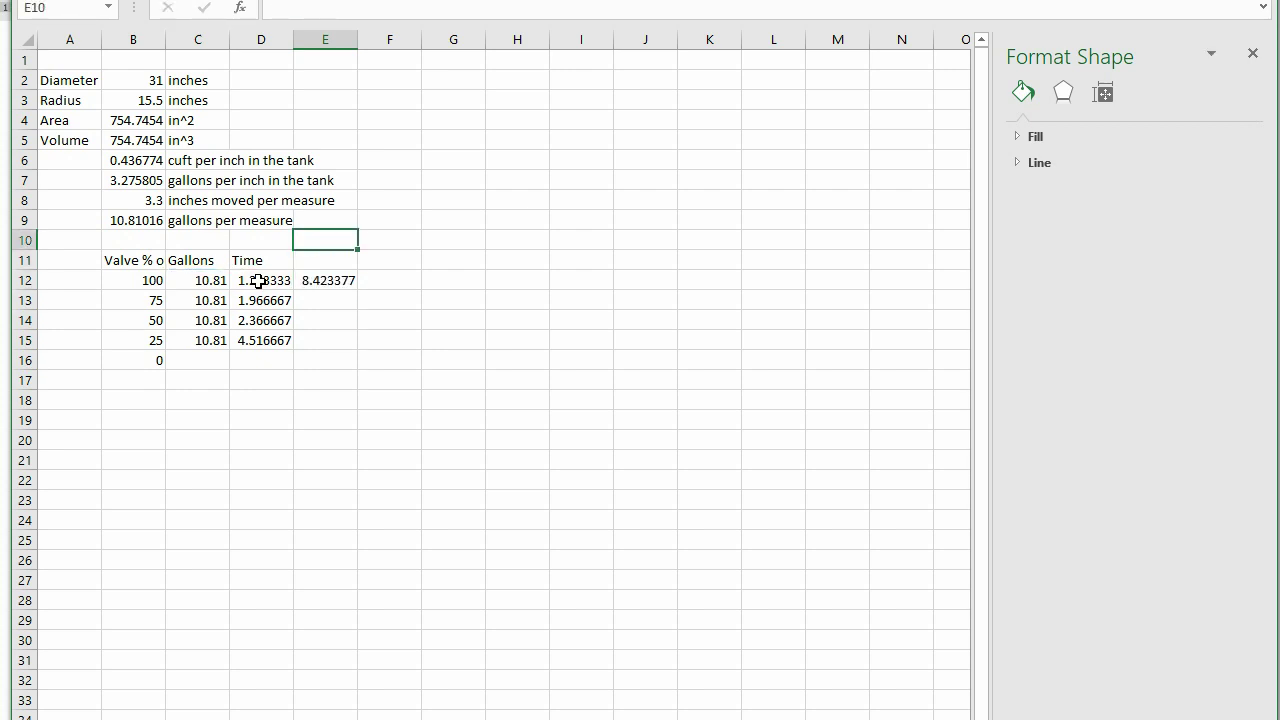
key("Down")
type("gallons per min")
key("Return")
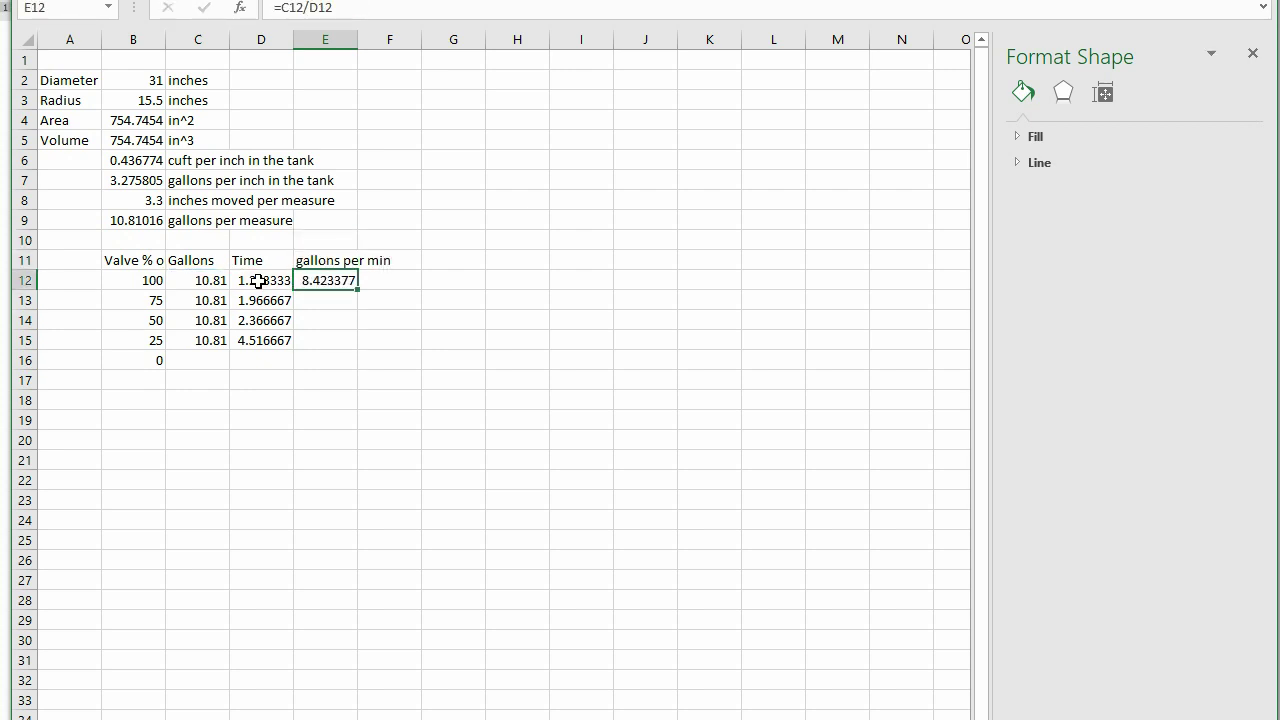
Step: Copy the flow rate formula from E12 to cells E13 through E15
key("ctrl+c")
key("Down")
key("shift+Down")
key("shift+Down")
key("ctrl+v")
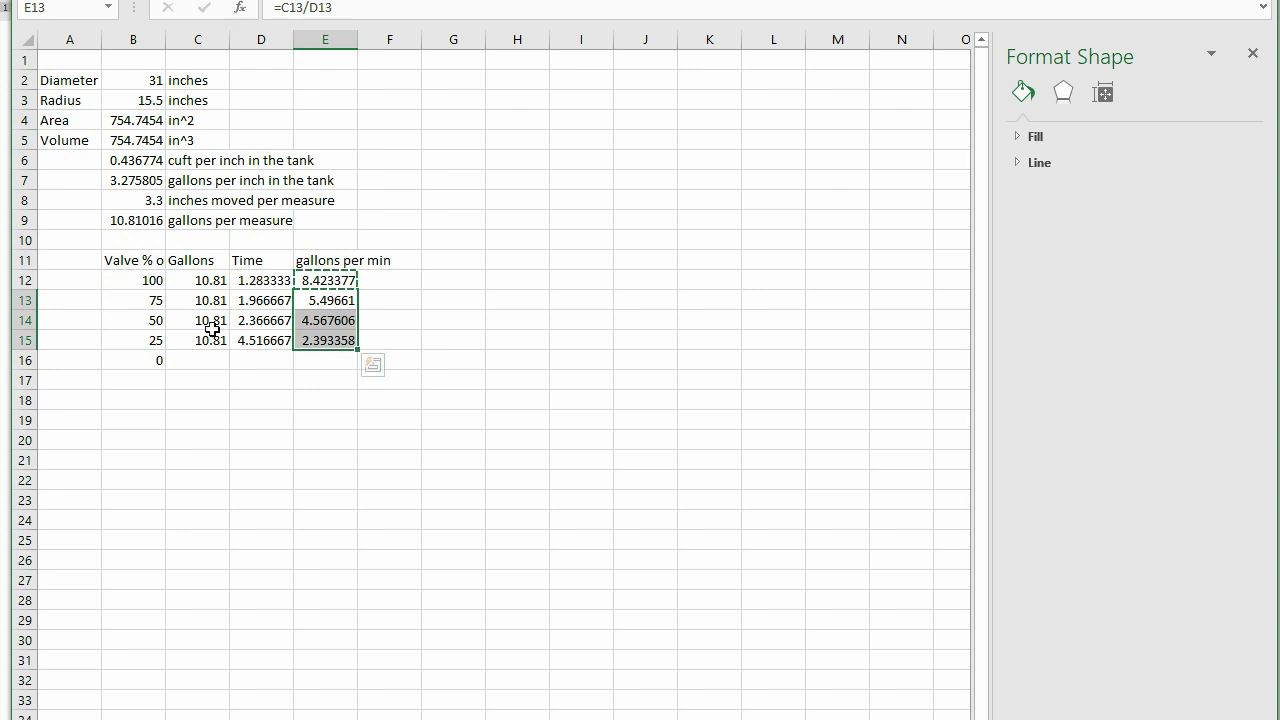
Step: Enter a flow rate of 0 in E16 for the closed valve
double_click(341, 358)
type("0")
key("shift+Tab")
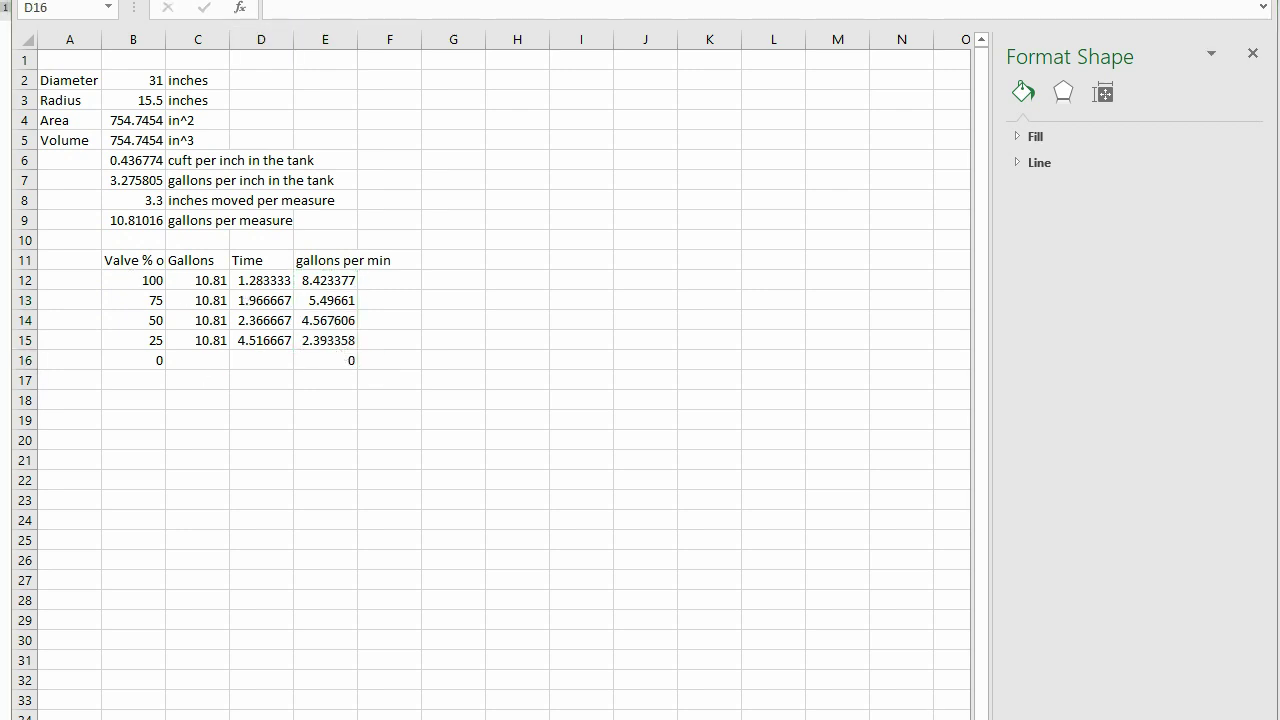
Step: Insert a scatter chart with straight lines and markers from B12:B16 and E12:E16, and place it beside the data table
left_click_drag(140, 287, 145, 360)
left_click_drag(336, 279, 325, 364)
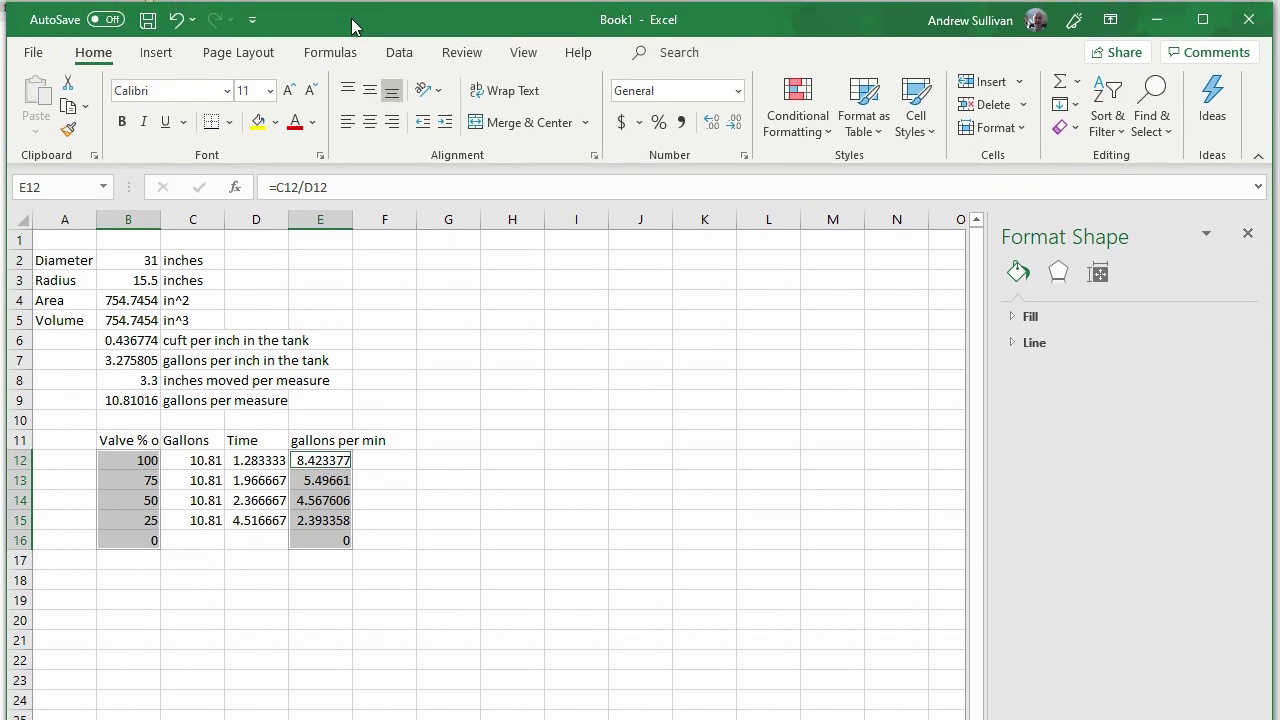
left_click(158, 55)
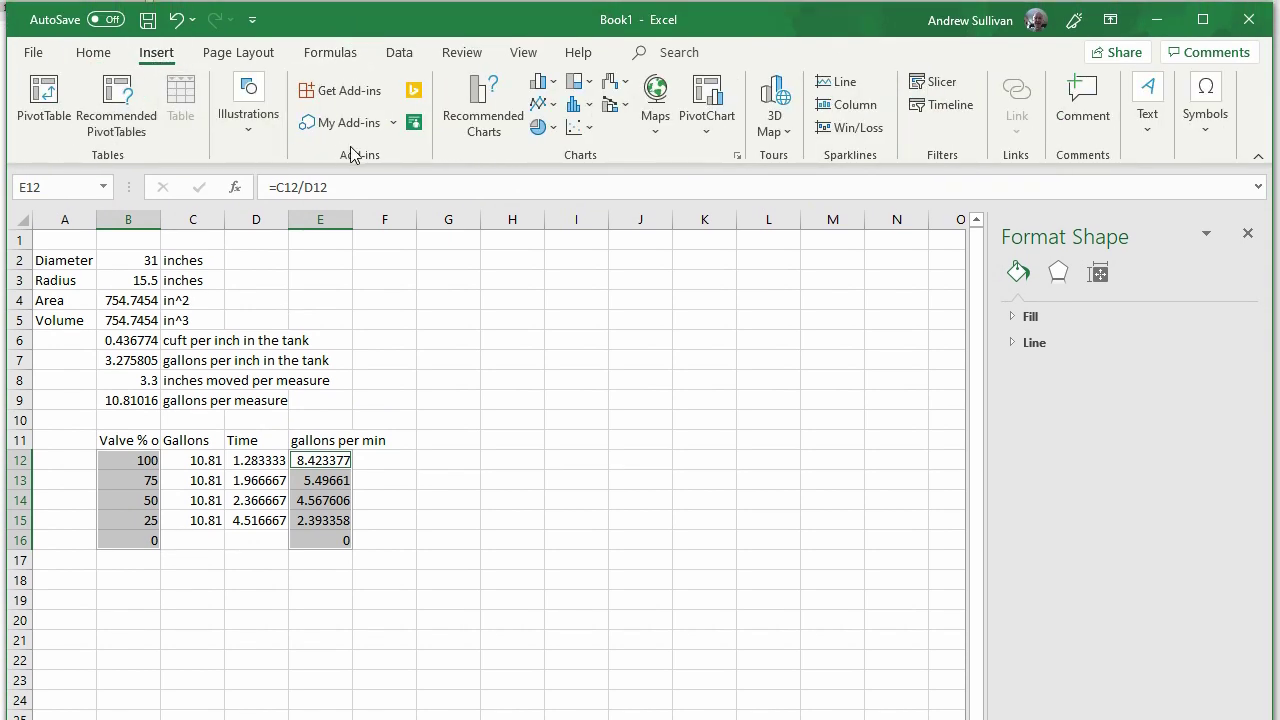
left_click(588, 129)
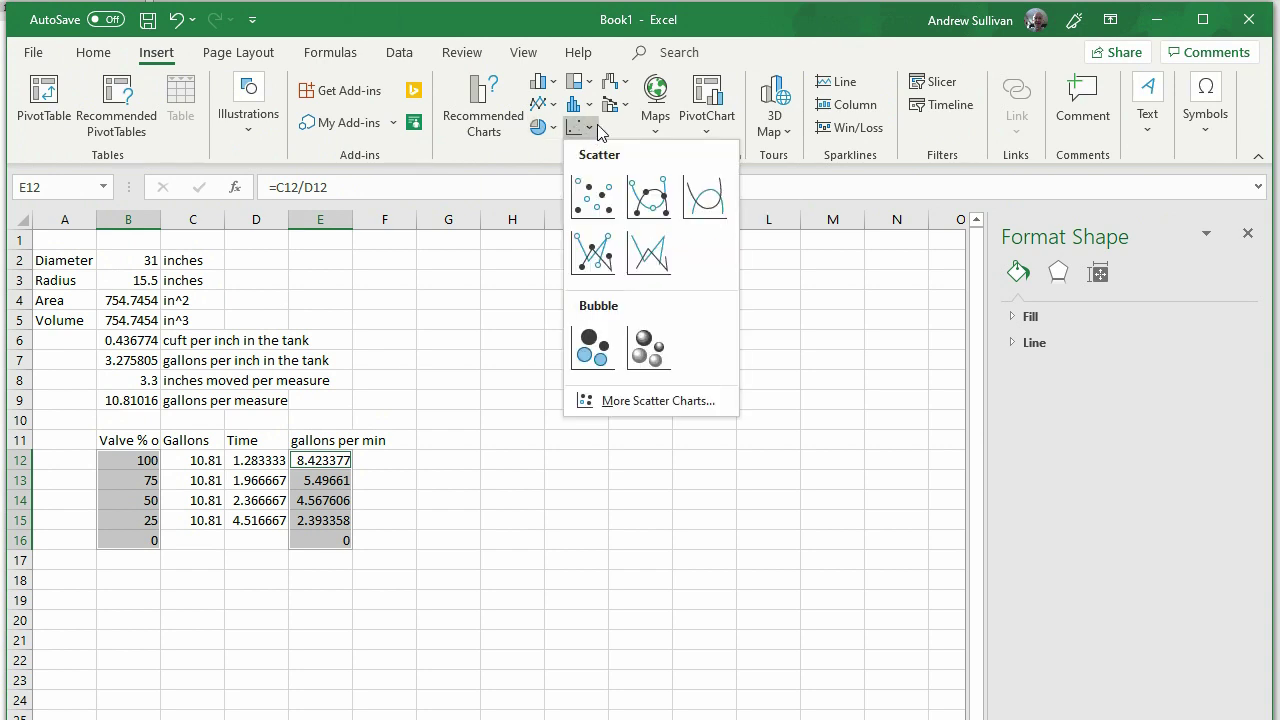
left_click(595, 252)
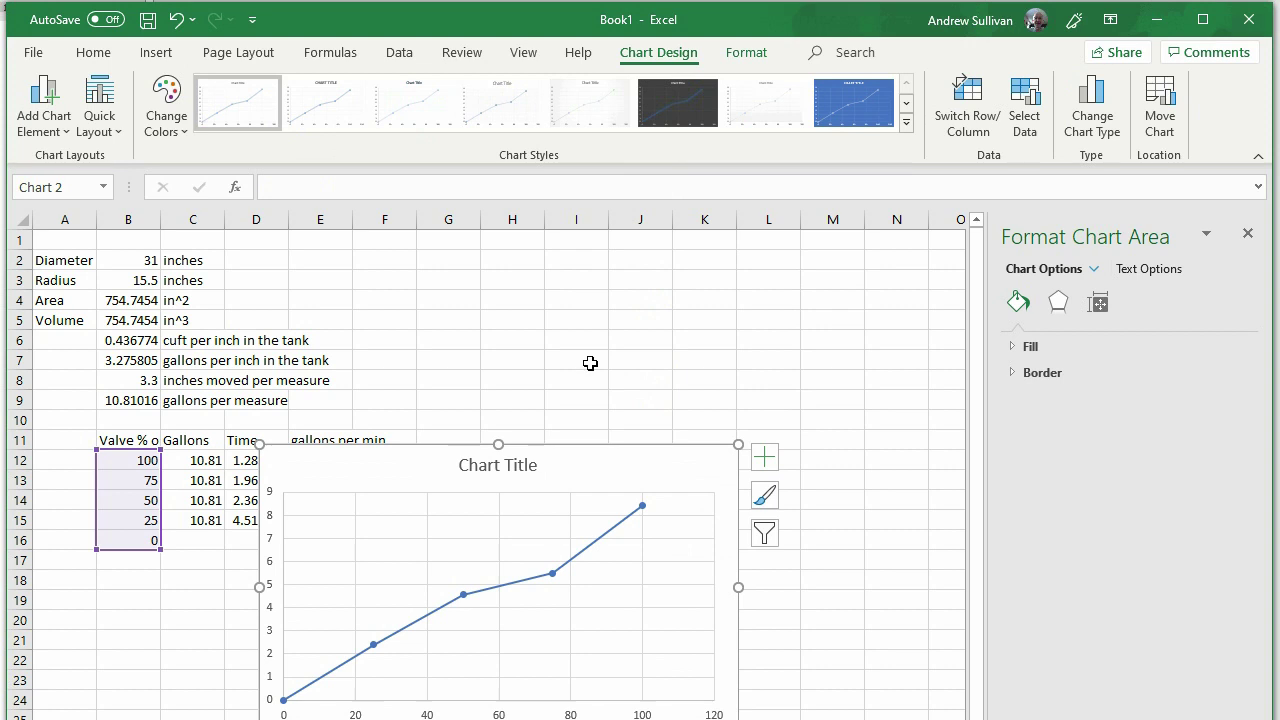
left_click_drag(566, 460, 789, 437)
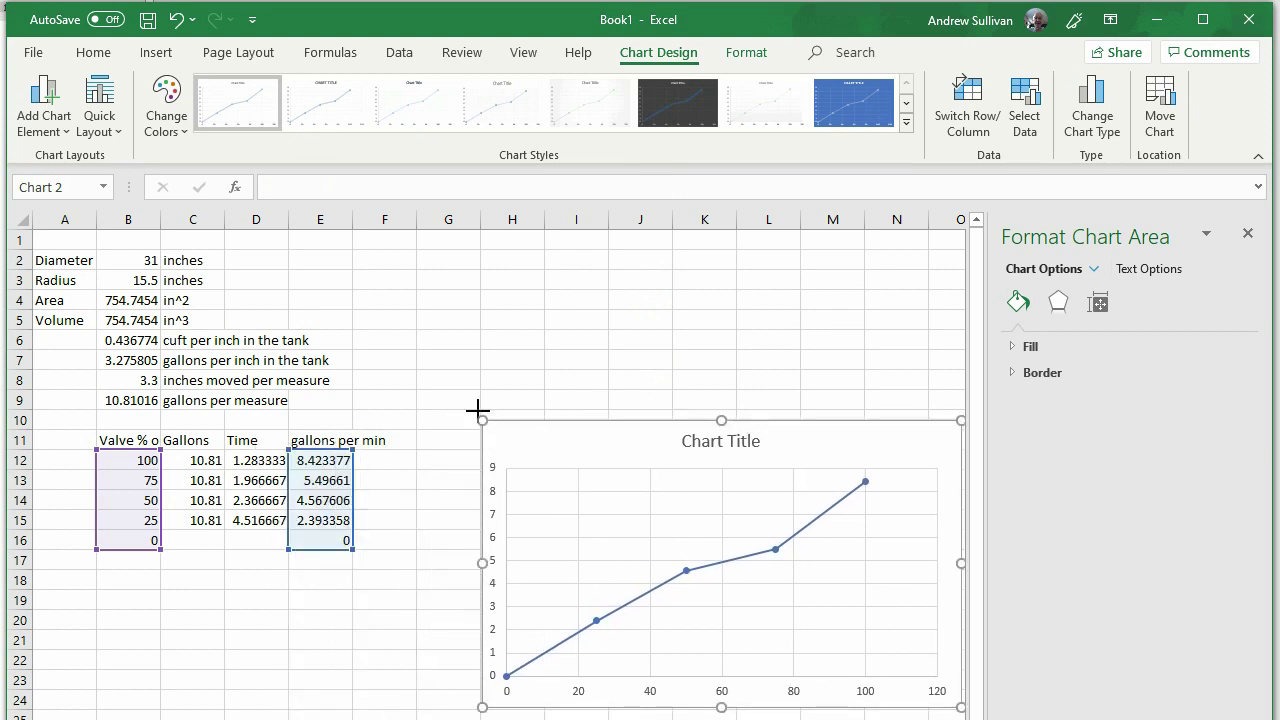
Step: Enlarge the chart up to about column E, row 4, and apply the first quick layout with axis titles, removing its legend
left_click_drag(477, 409, 330, 289)
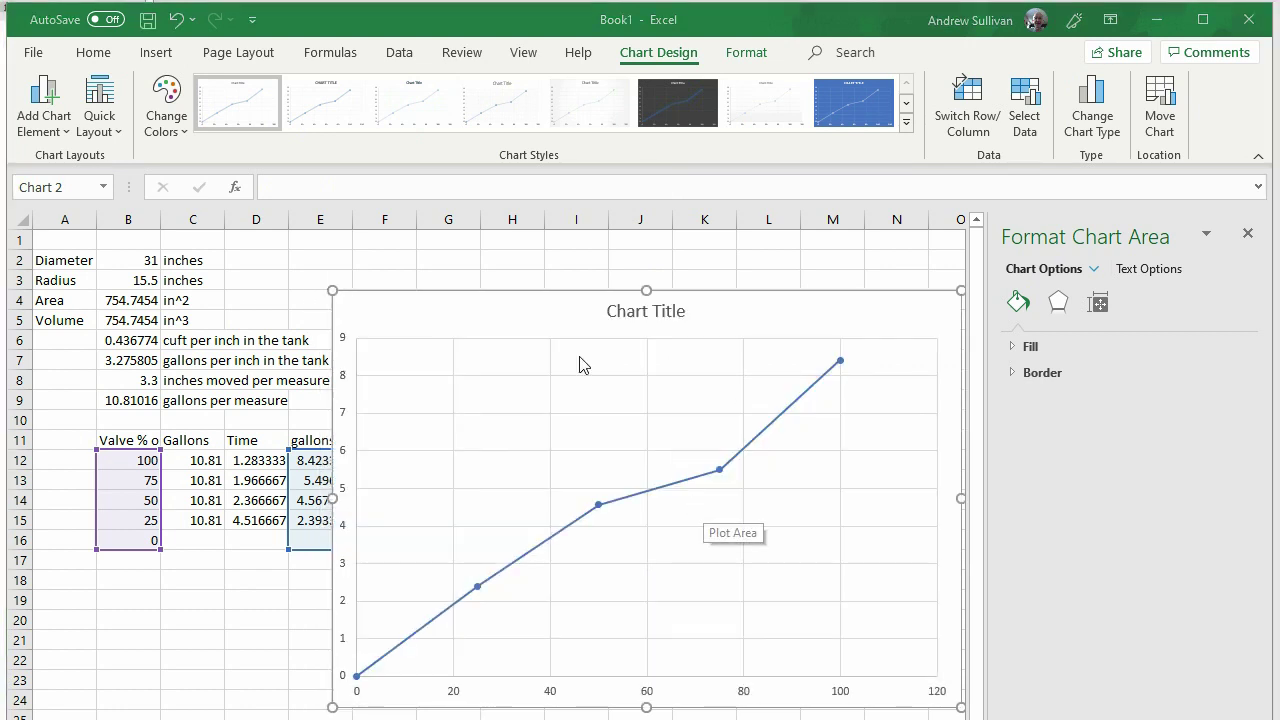
left_click(100, 118)
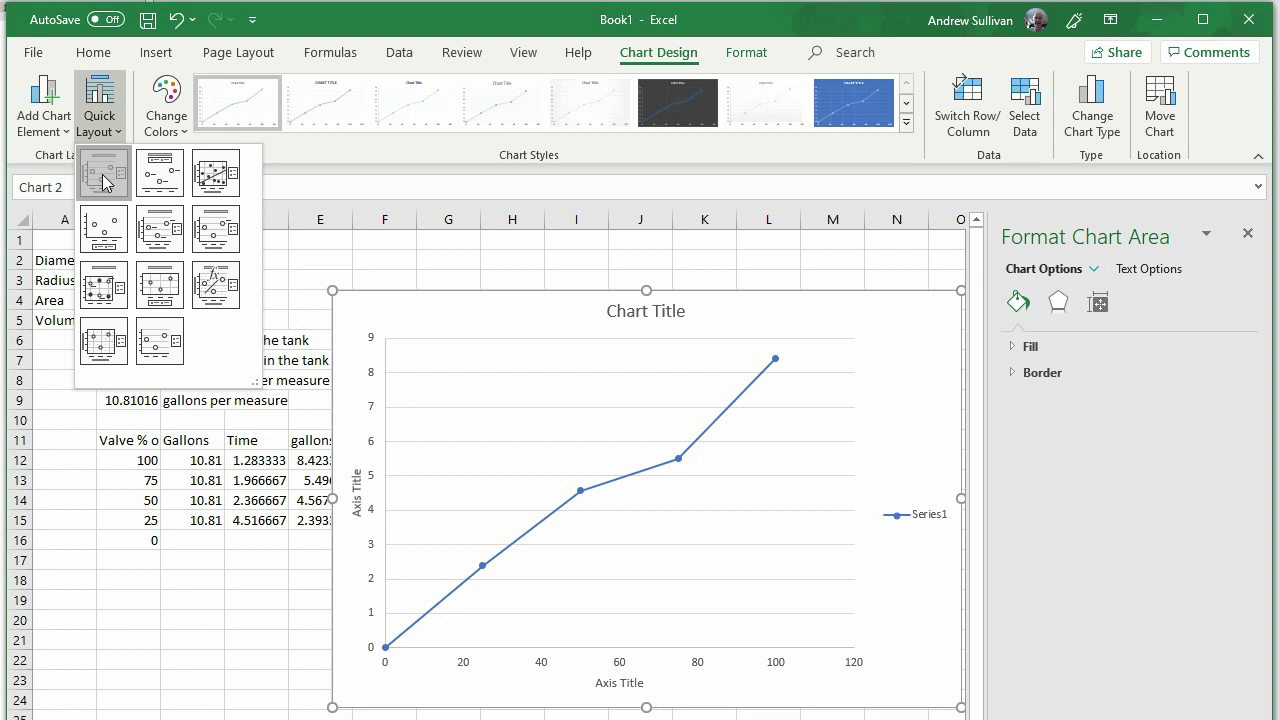
left_click(104, 179)
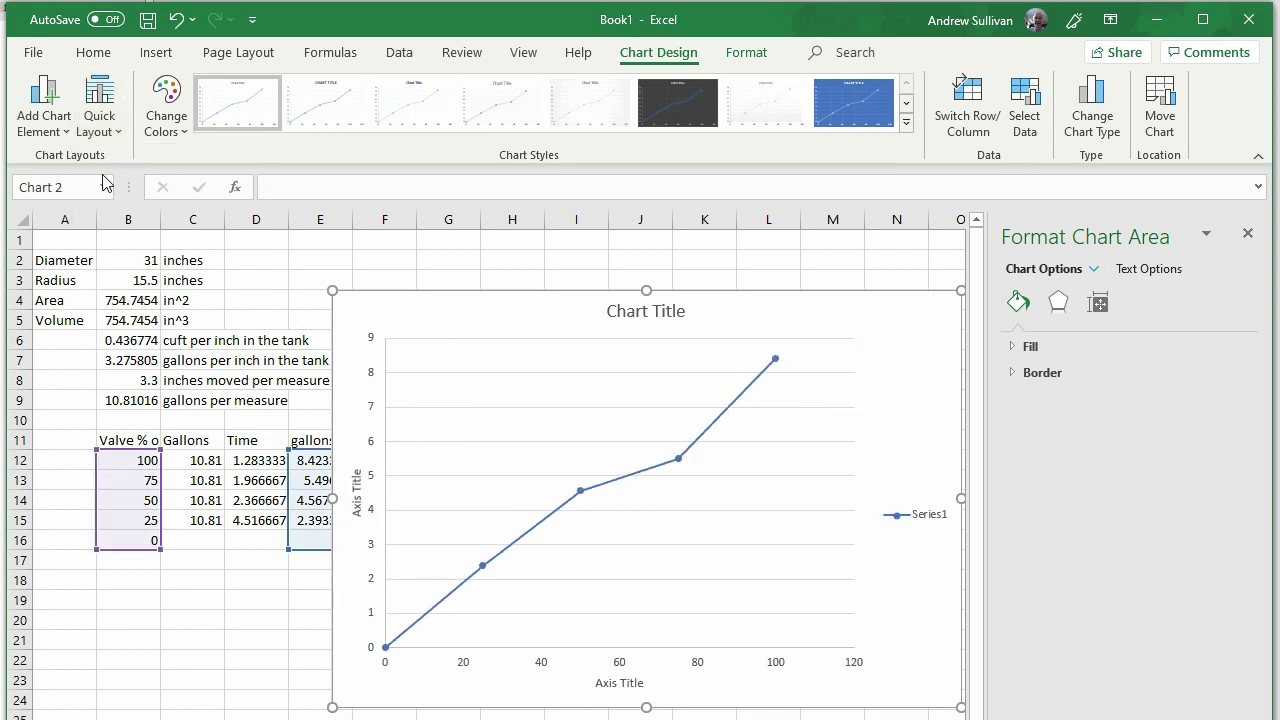
left_click(933, 518)
key("Delete")
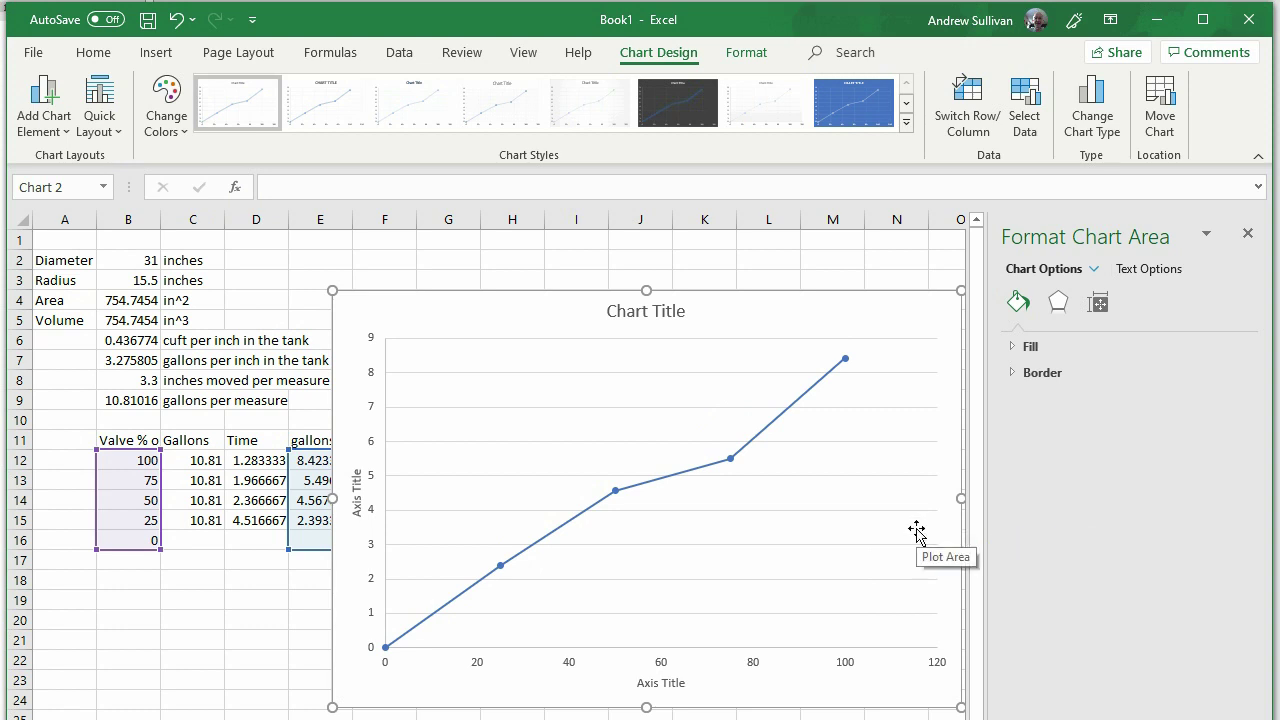
Step: Set the maximum bound of the chart's horizontal axis to 100
left_click(665, 668)
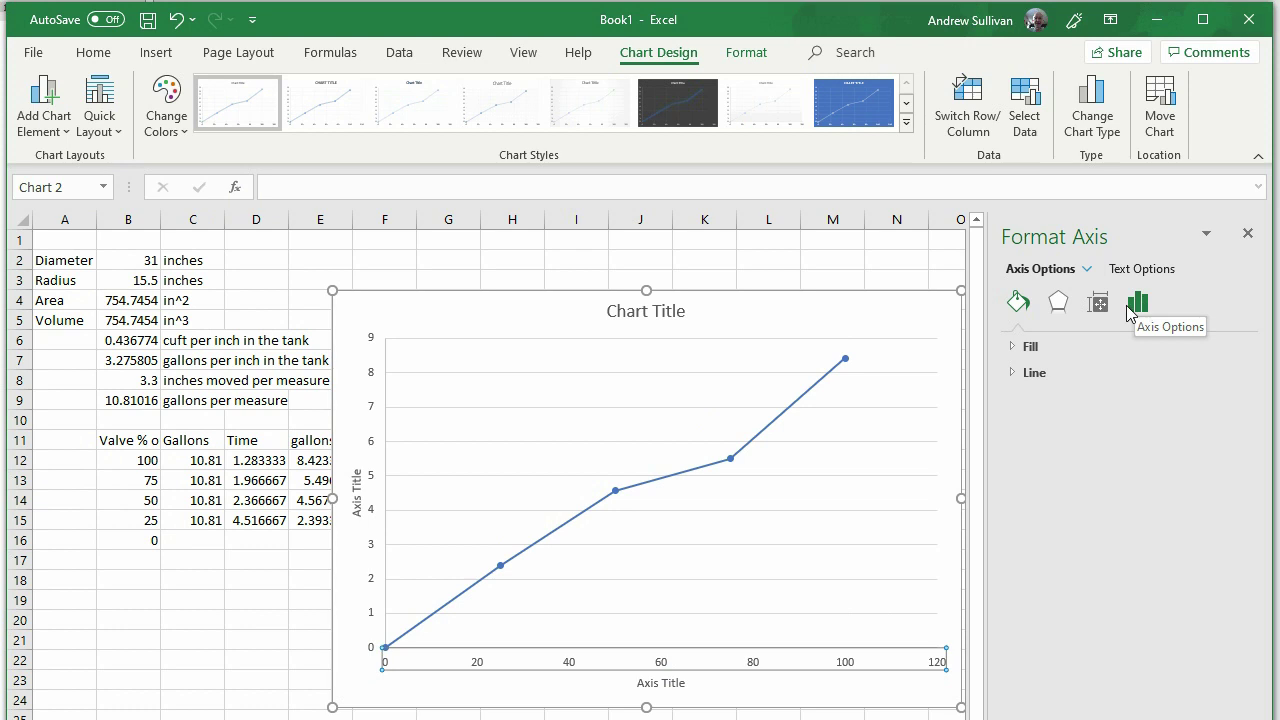
left_click(1136, 306)
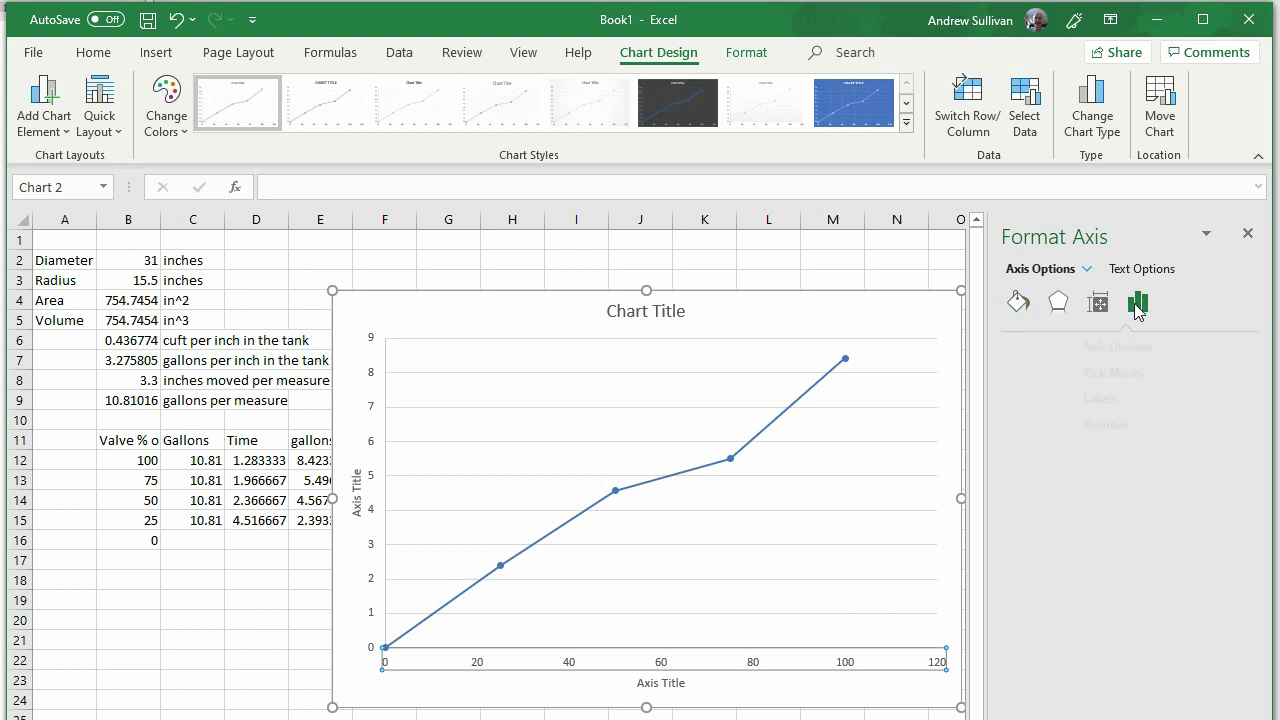
left_click(1015, 349)
left_click_drag(1155, 423, 1118, 424)
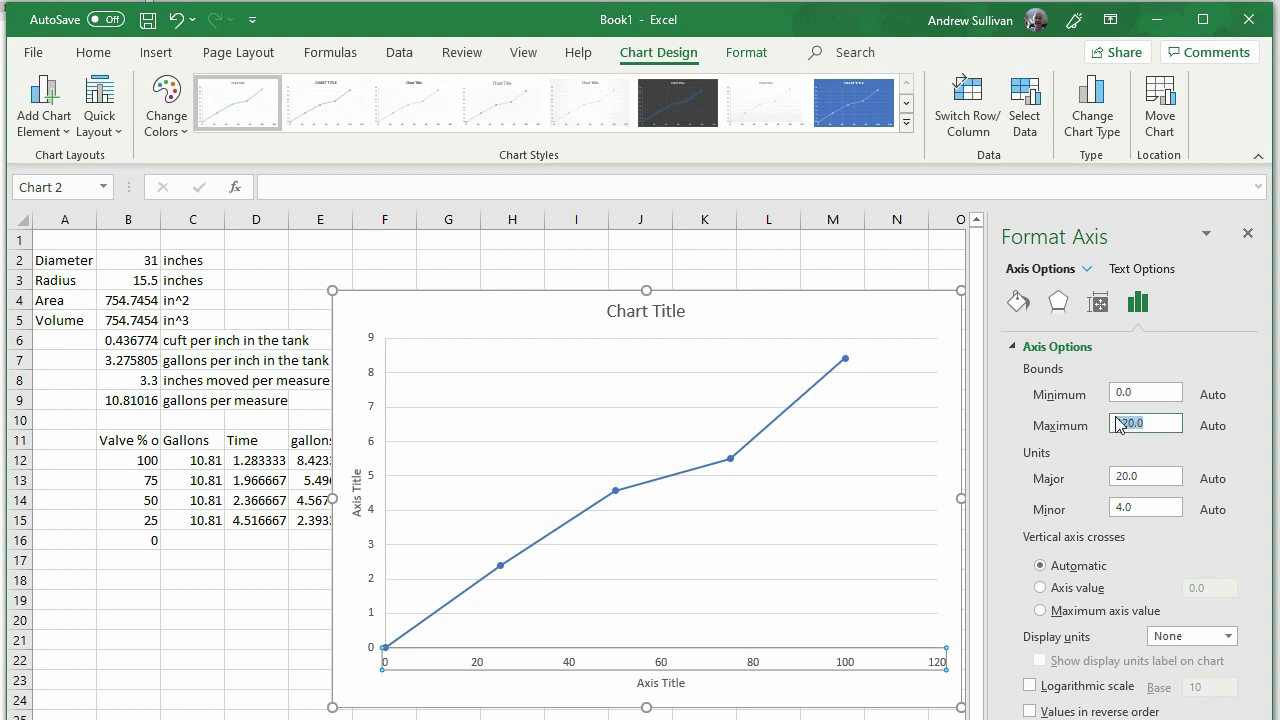
type("100")
key("Return")
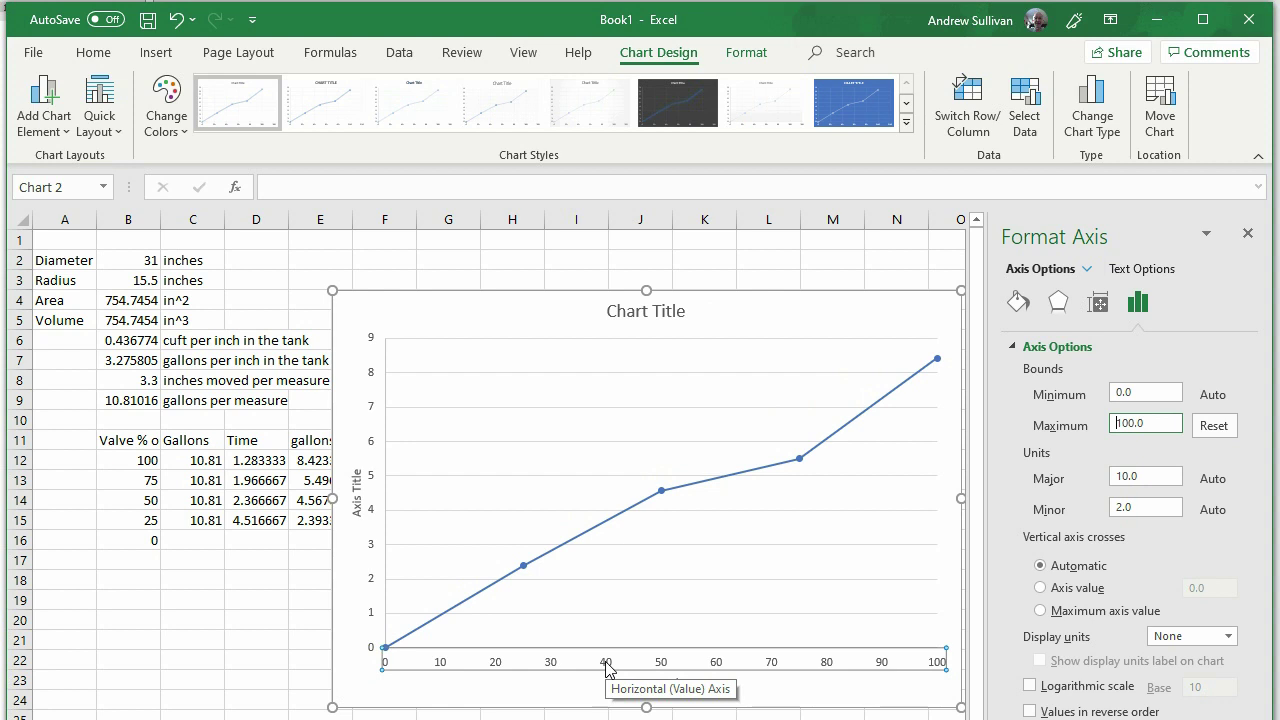
Step: Change the chart title to "Conoco Tanks Flow Curve"
left_click(634, 310)
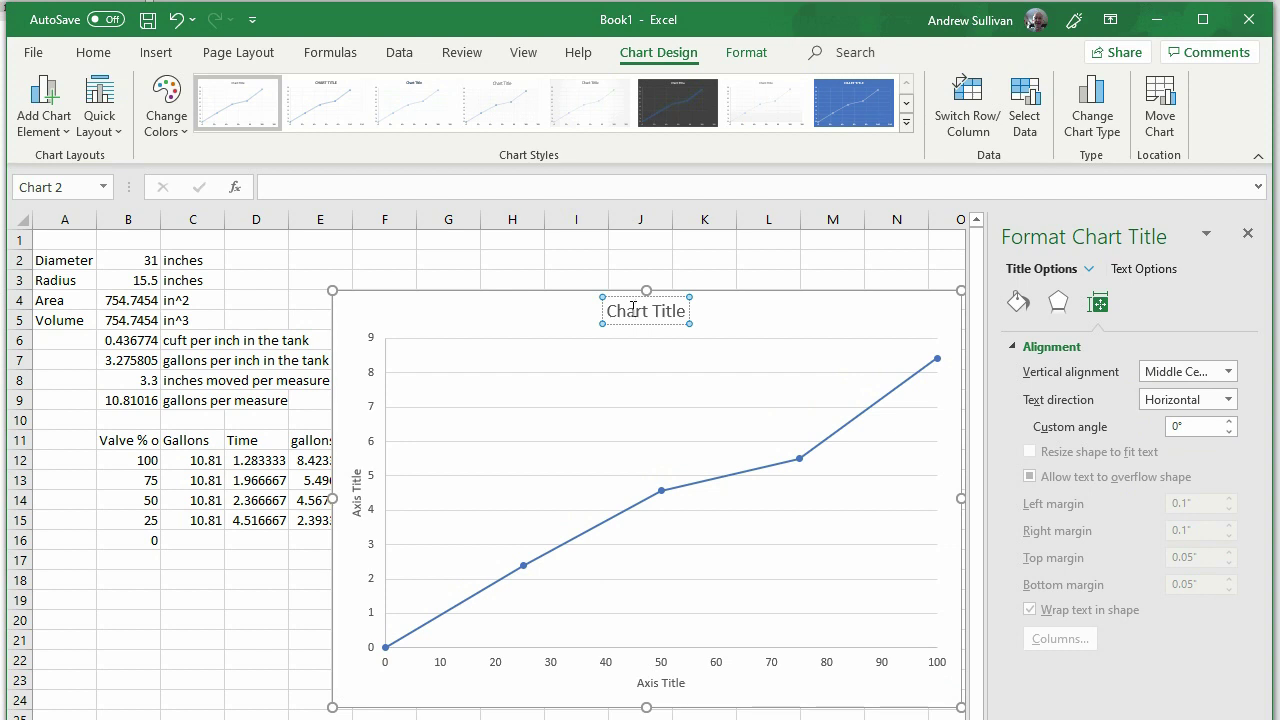
triple_click(632, 312)
type("Conco")
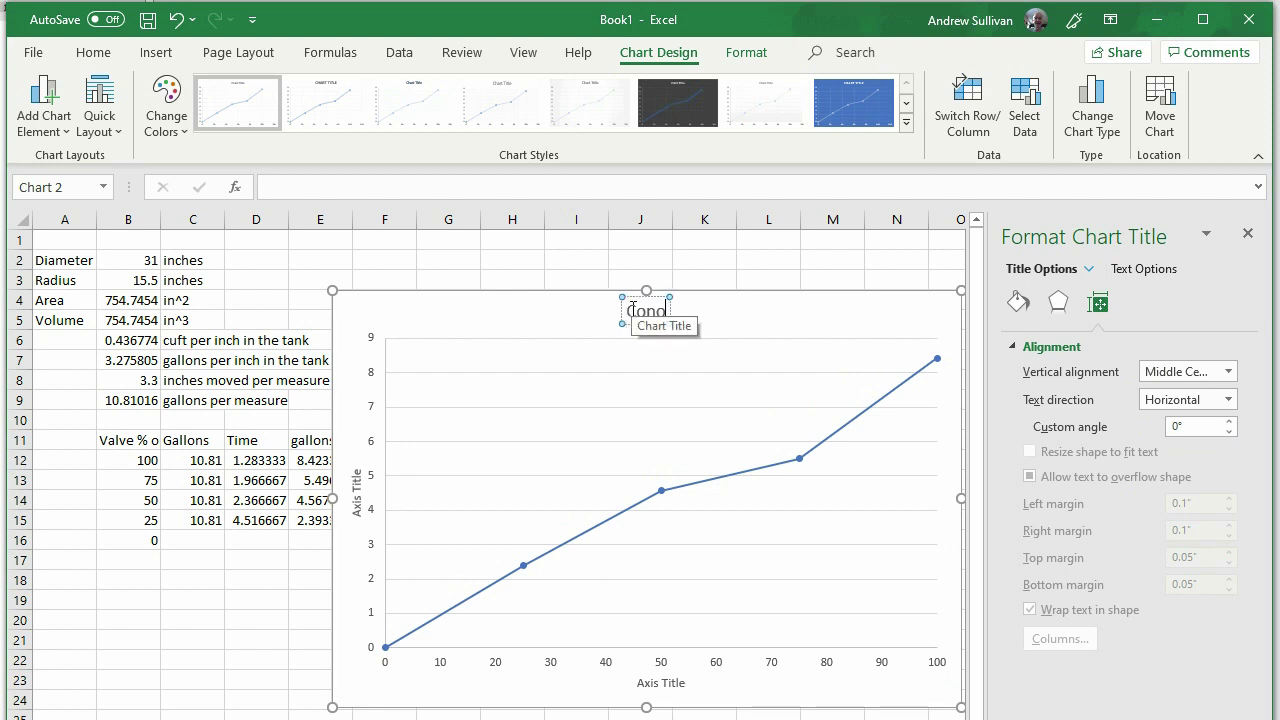
type("o")
type(" Tanks")
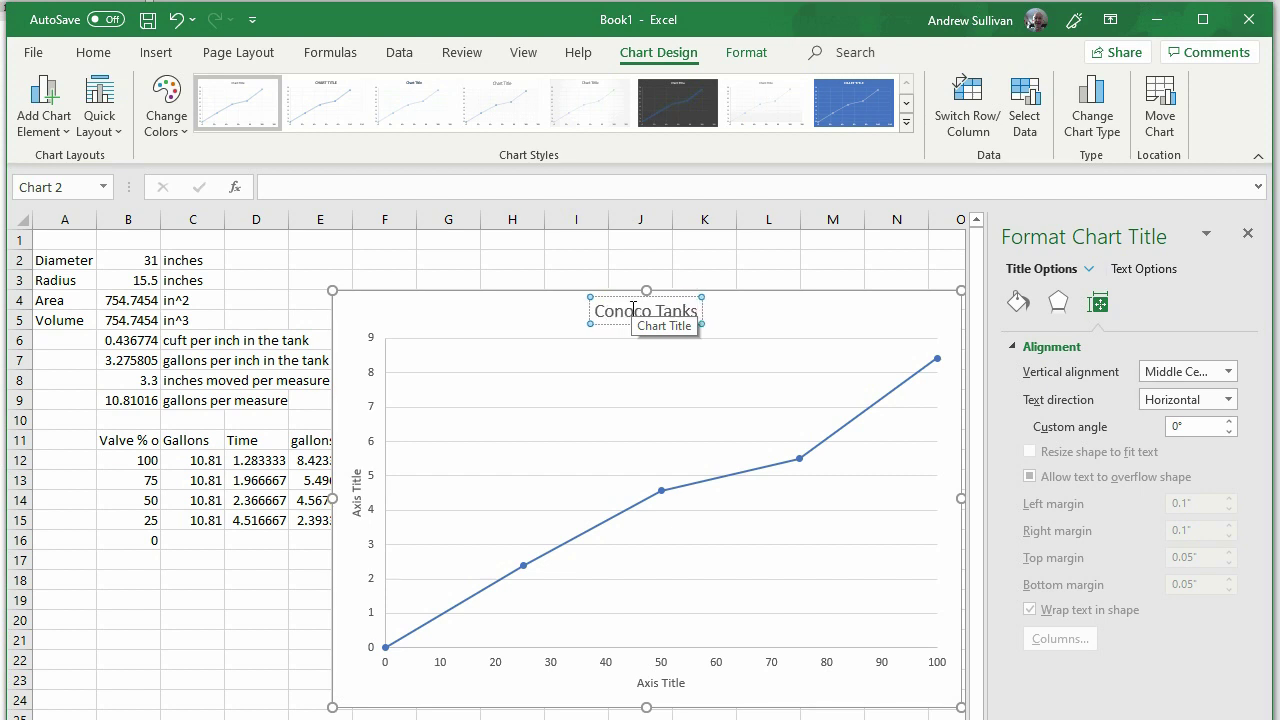
type(" Flow Curve")
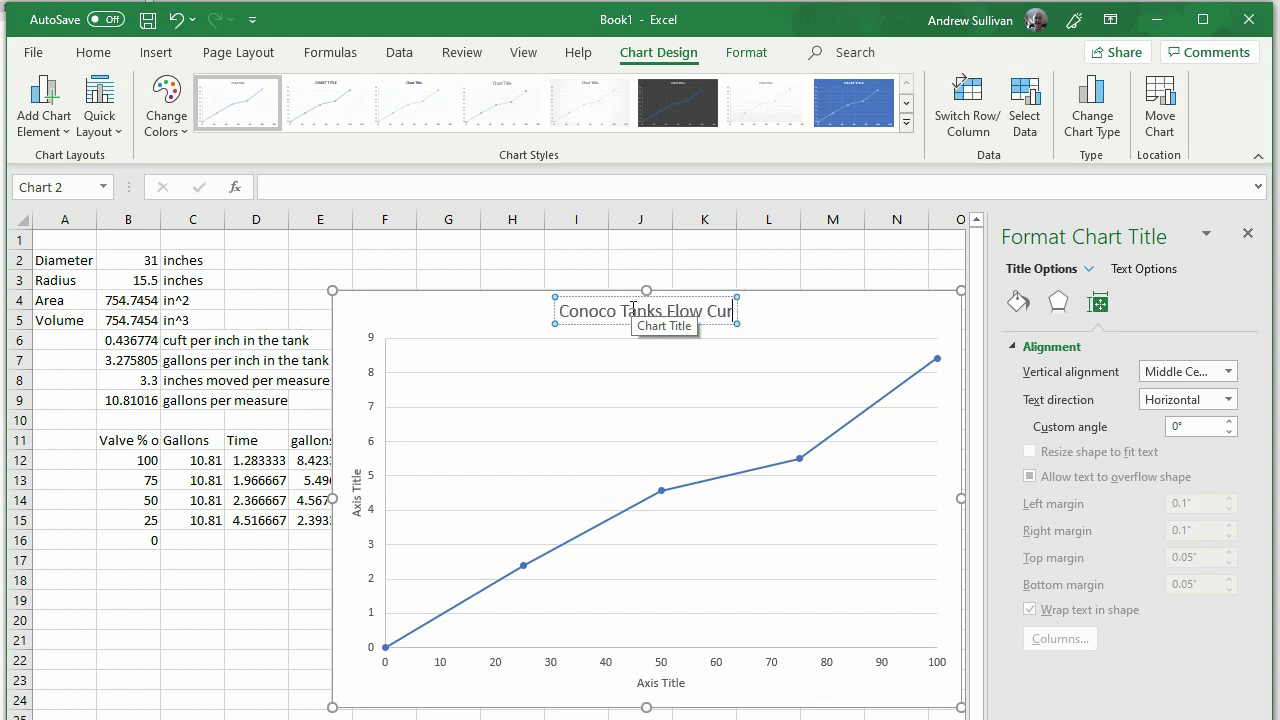
Step: Change the horizontal axis title to "Valve Output - PCT"
left_click(656, 683)
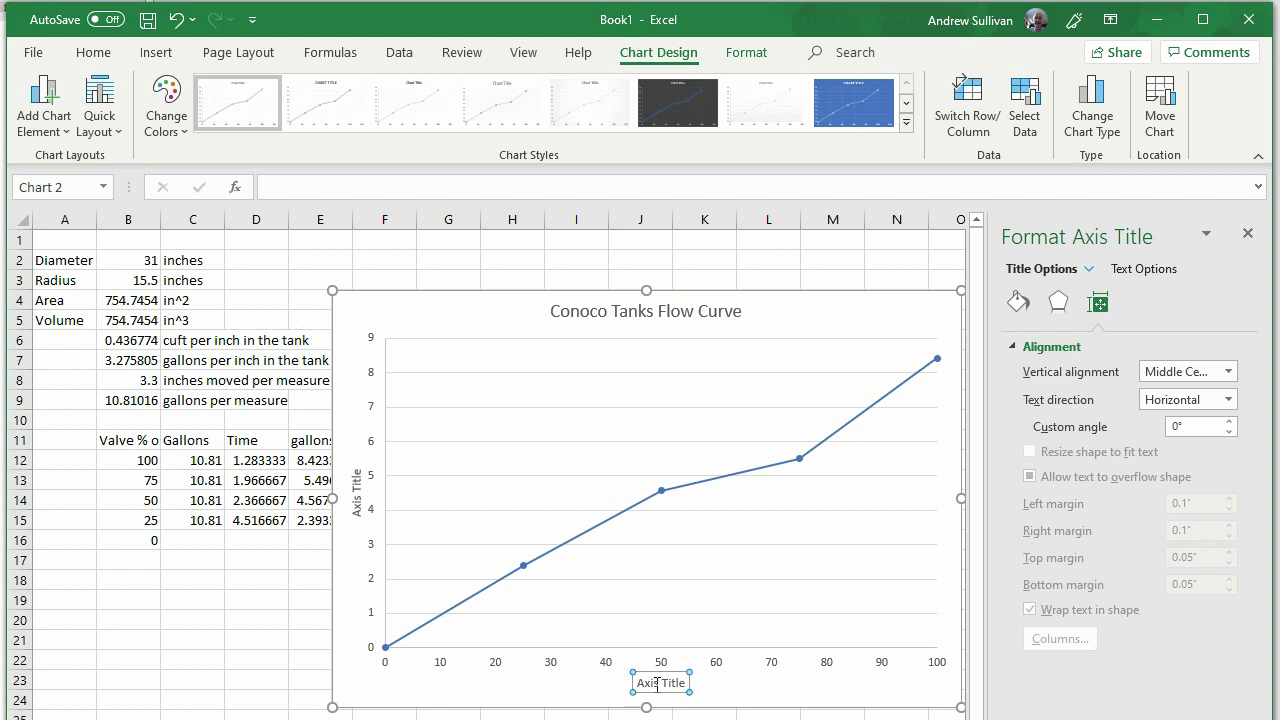
triple_click(656, 686)
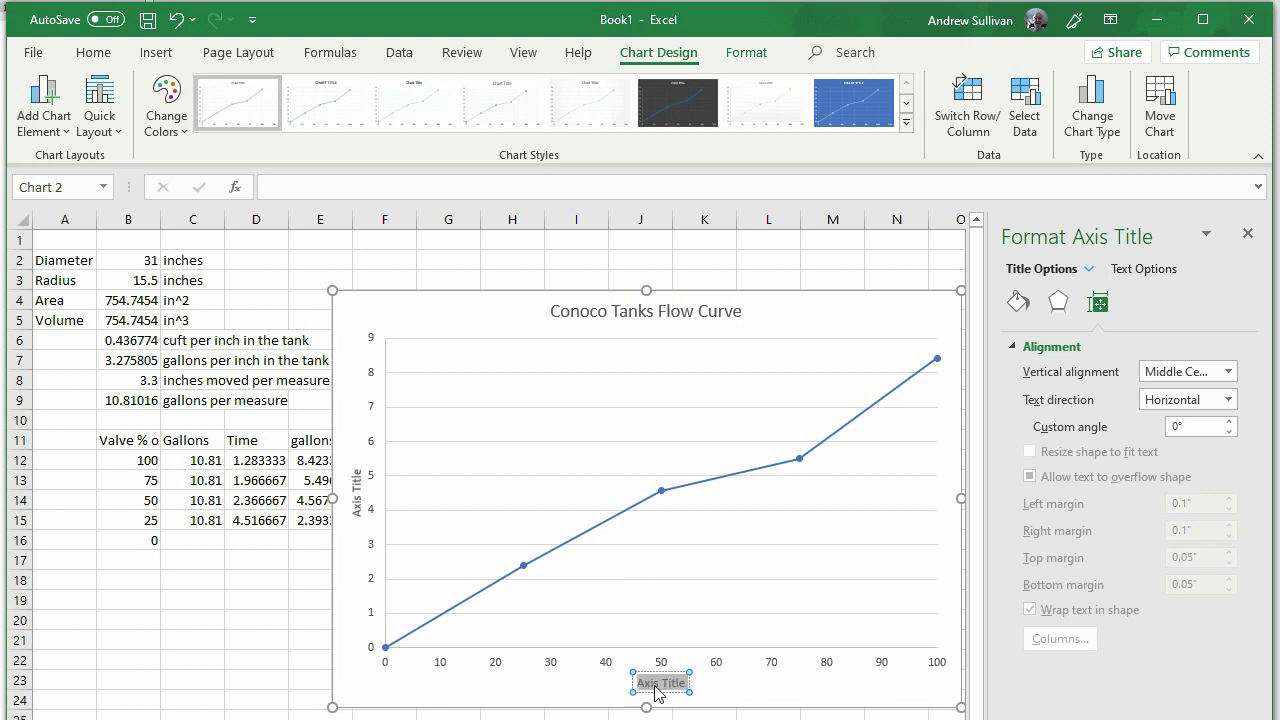
type("Valve Oo")
key("BackSpace")
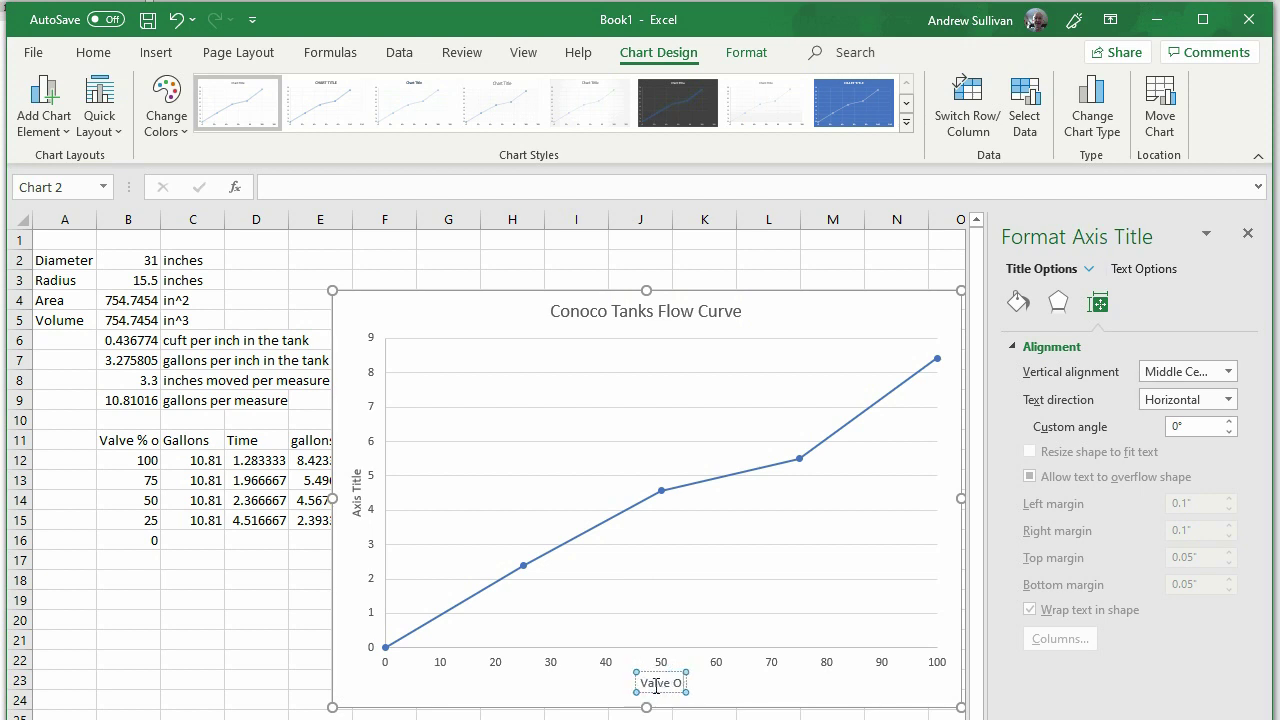
type("utput")
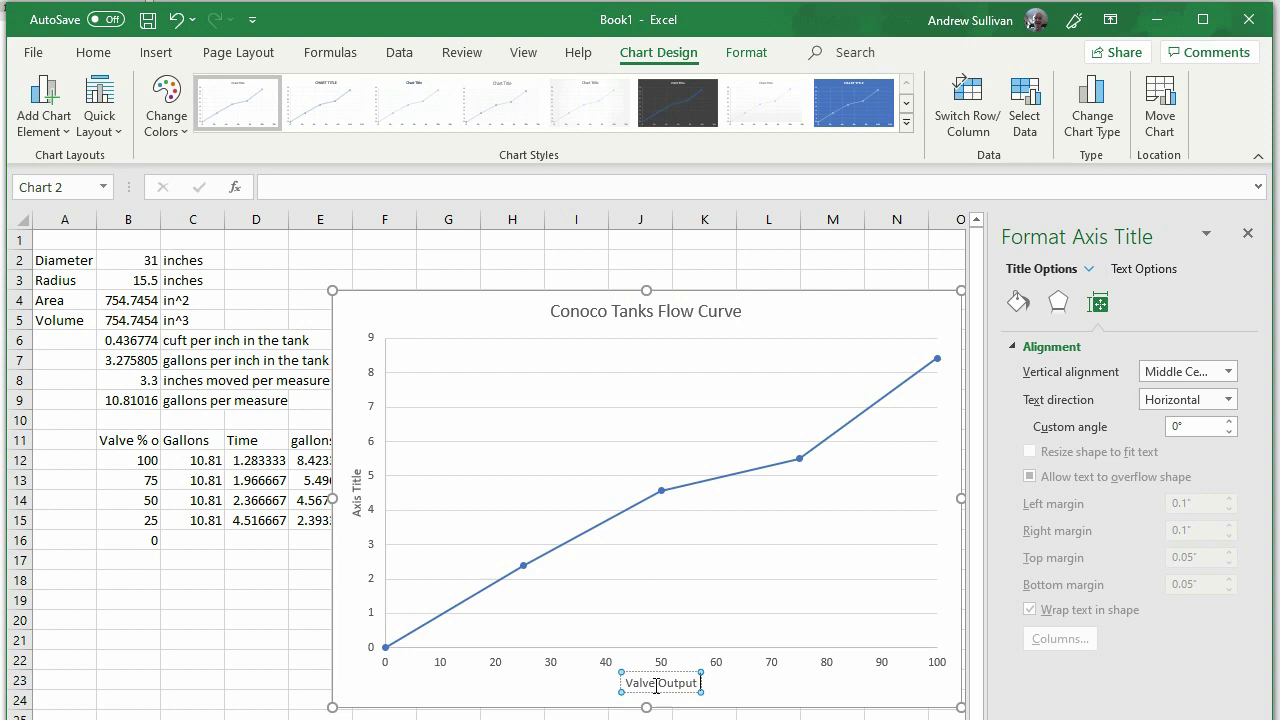
type(" - PCT")
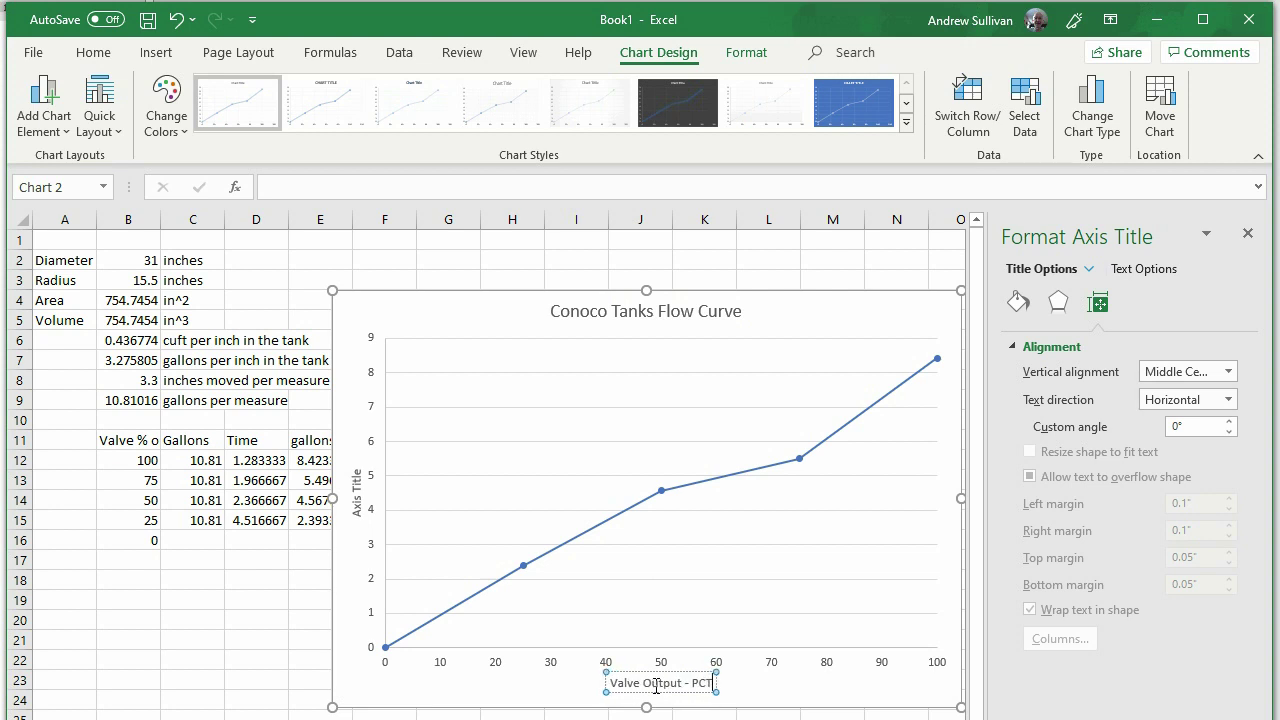
Step: Change the vertical axis title to "Flow - GPM"
left_click(358, 505)
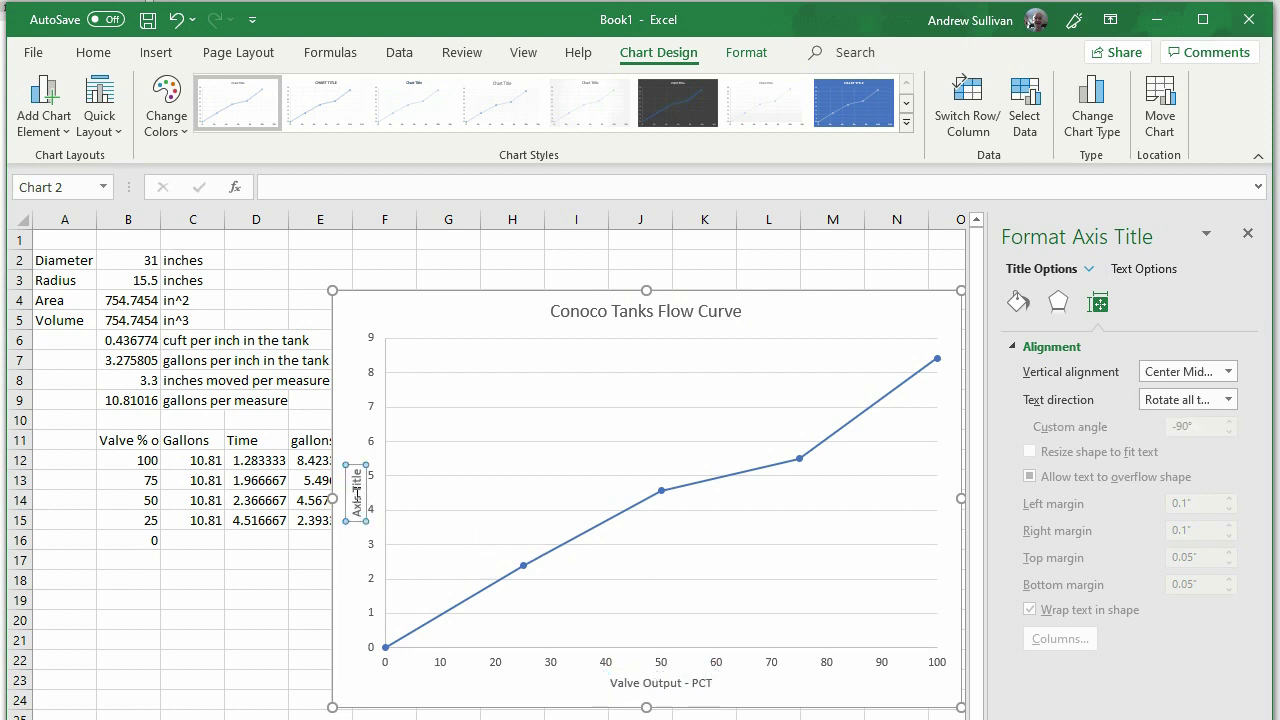
triple_click(357, 492)
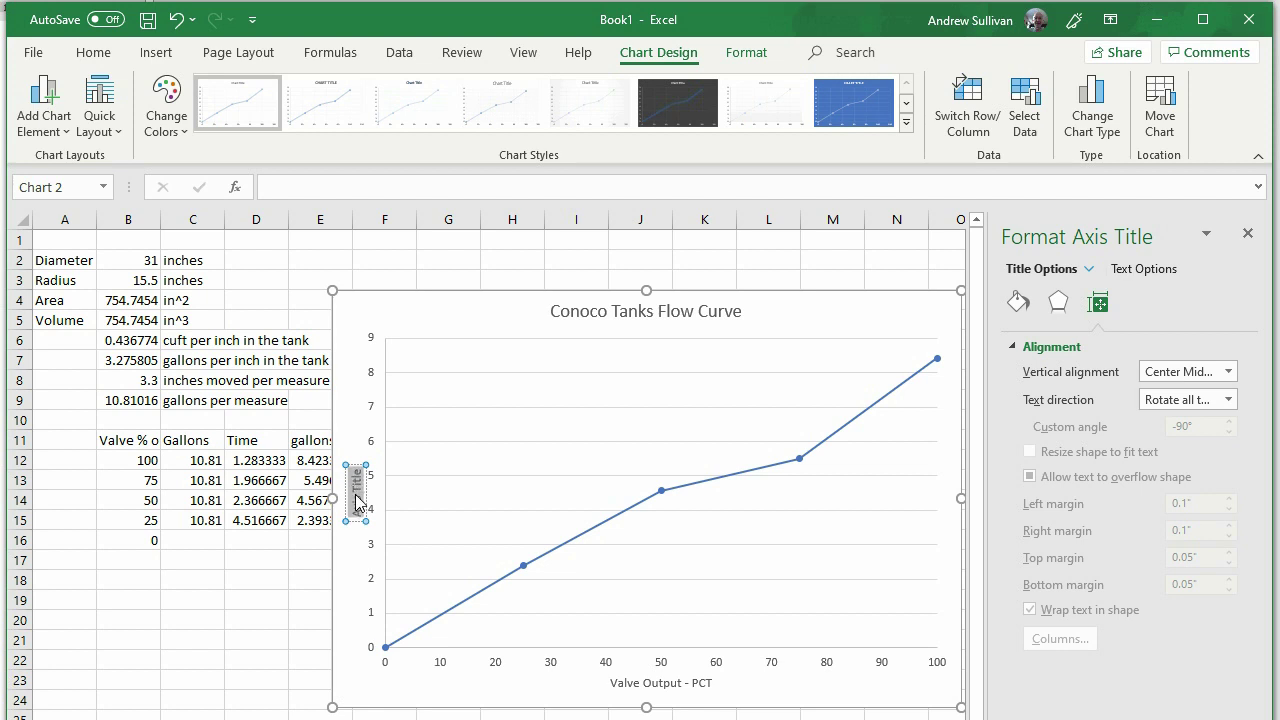
type("Flow")
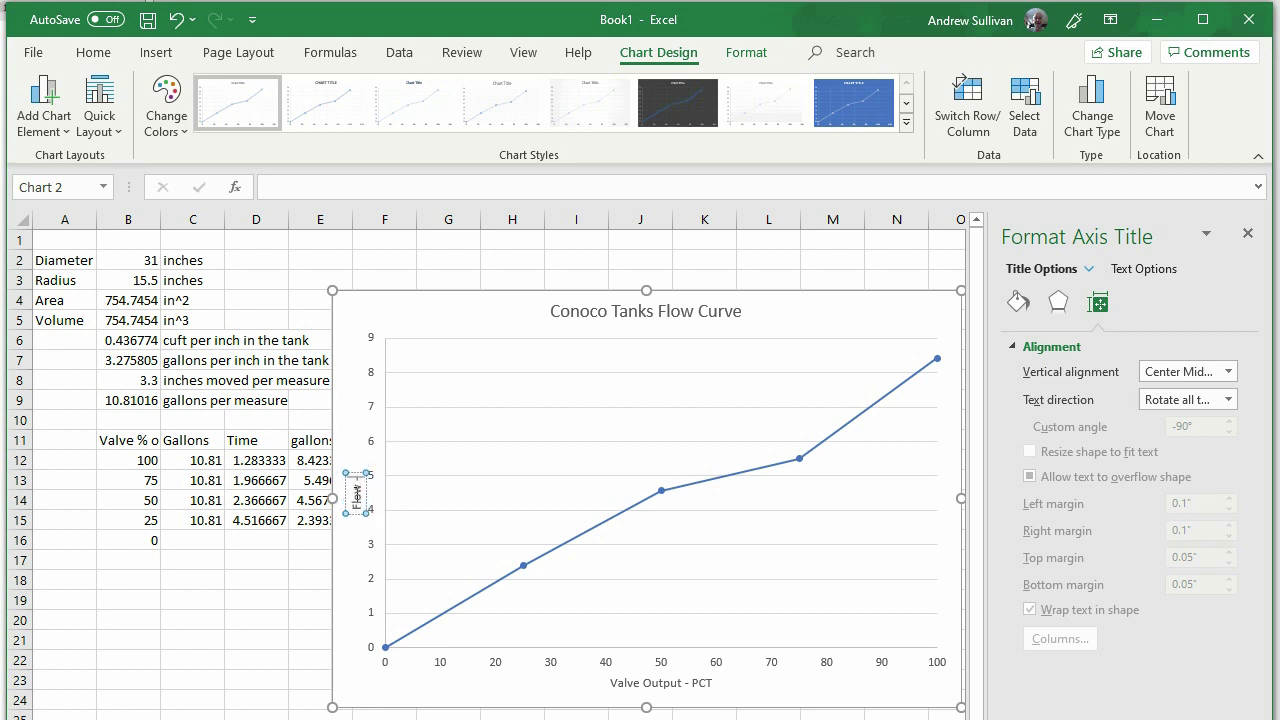
type(" - GPM")
left_click(457, 400)
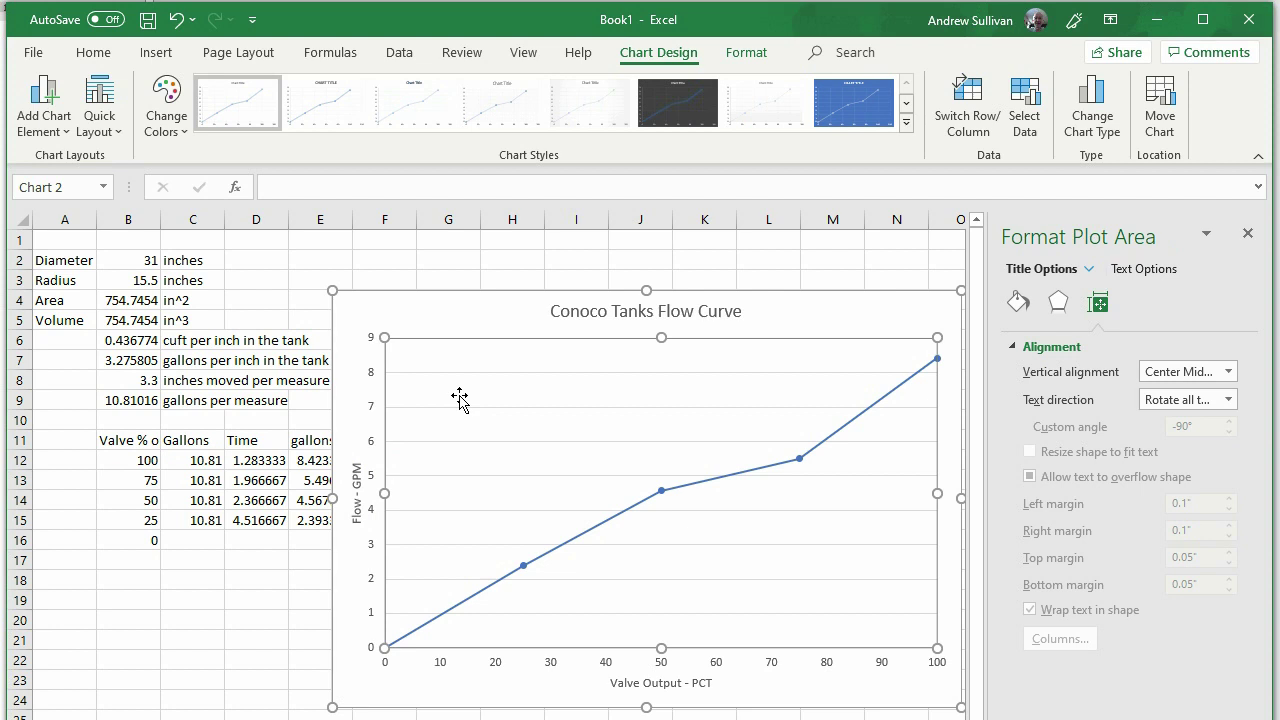
Step: Set the font size of the vertical and horizontal axis titles to 12
left_click(355, 500)
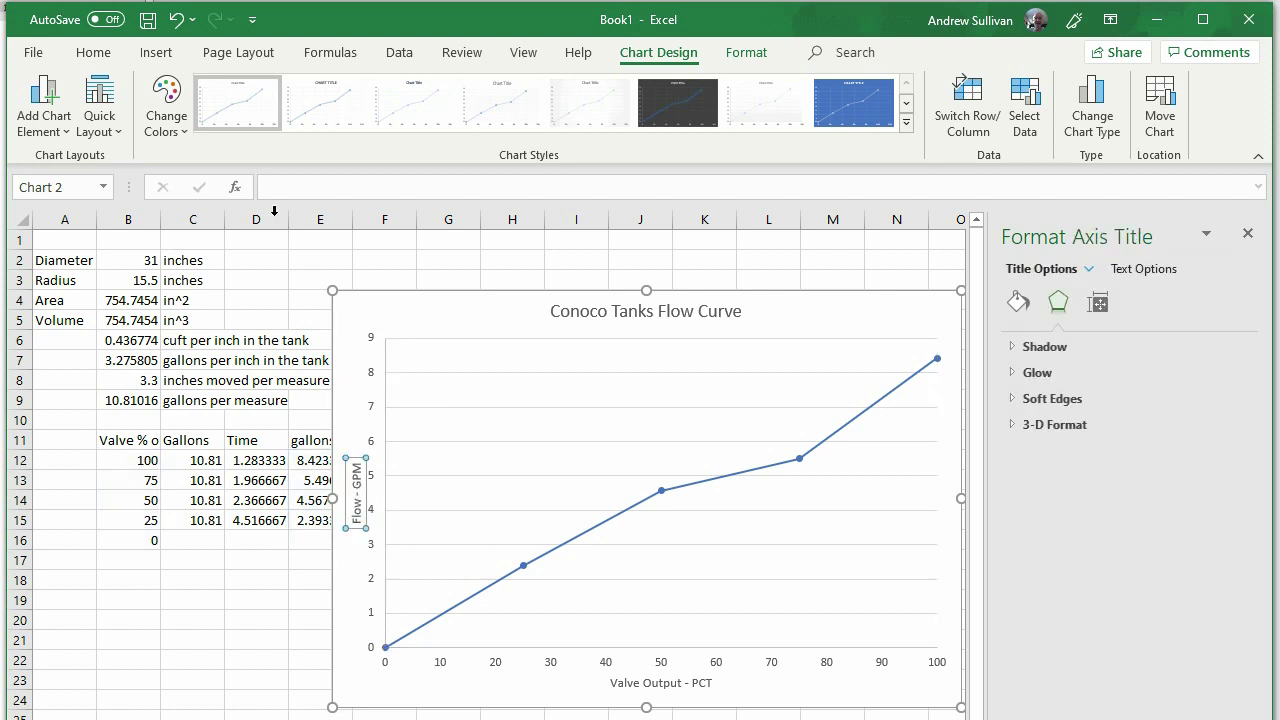
left_click(104, 57)
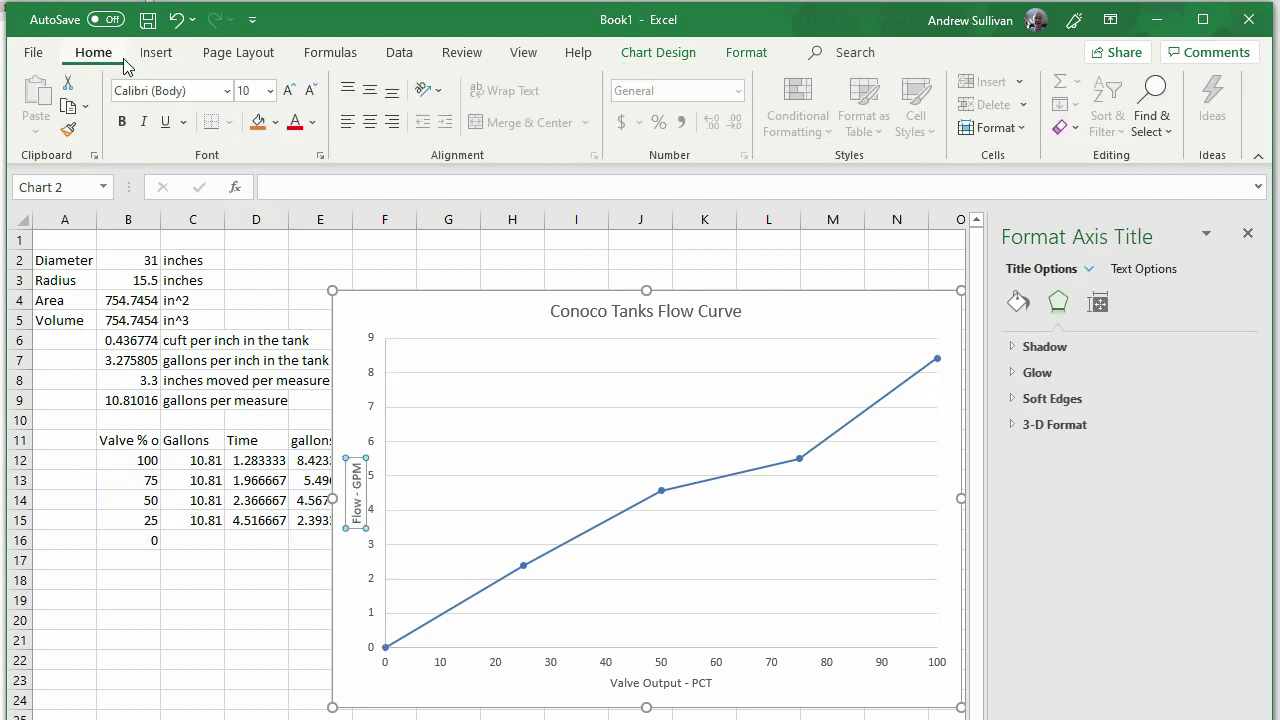
left_click(270, 93)
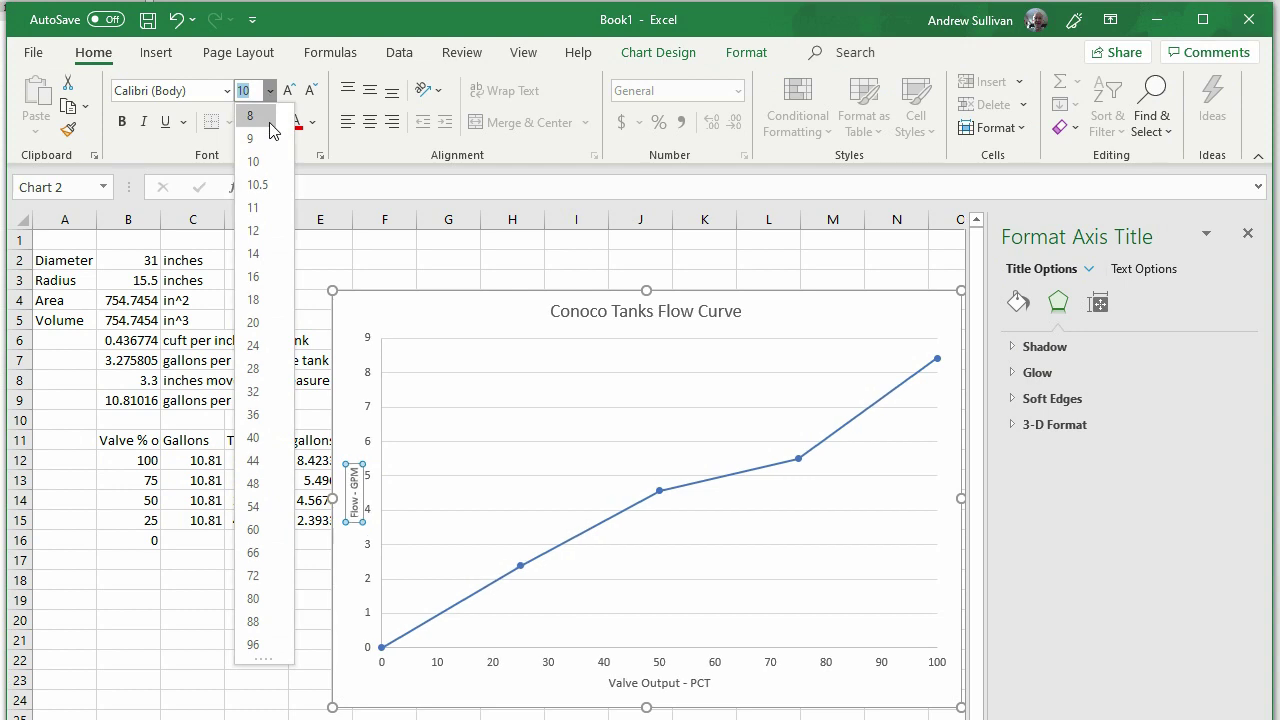
left_click(257, 234)
left_click(622, 683)
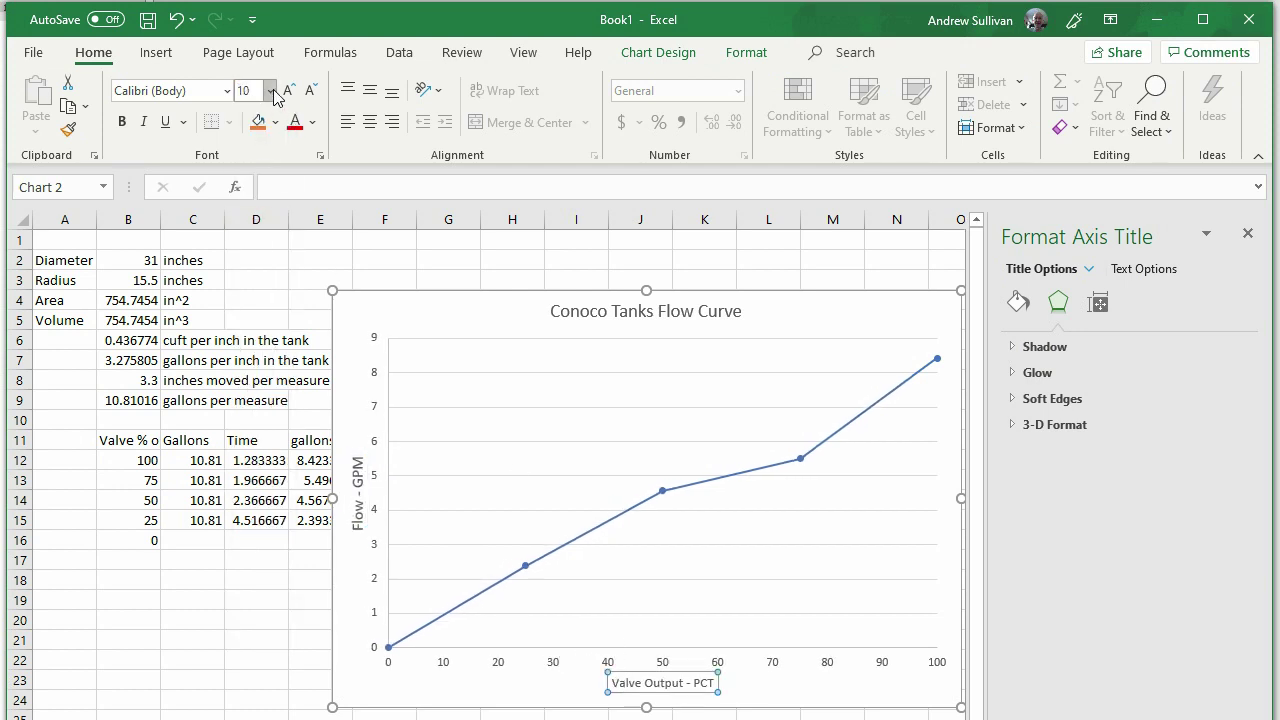
left_click(270, 90)
left_click(257, 234)
Step: Set the font size of the number labels on the vertical and horizontal axes to 12
left_click(373, 505)
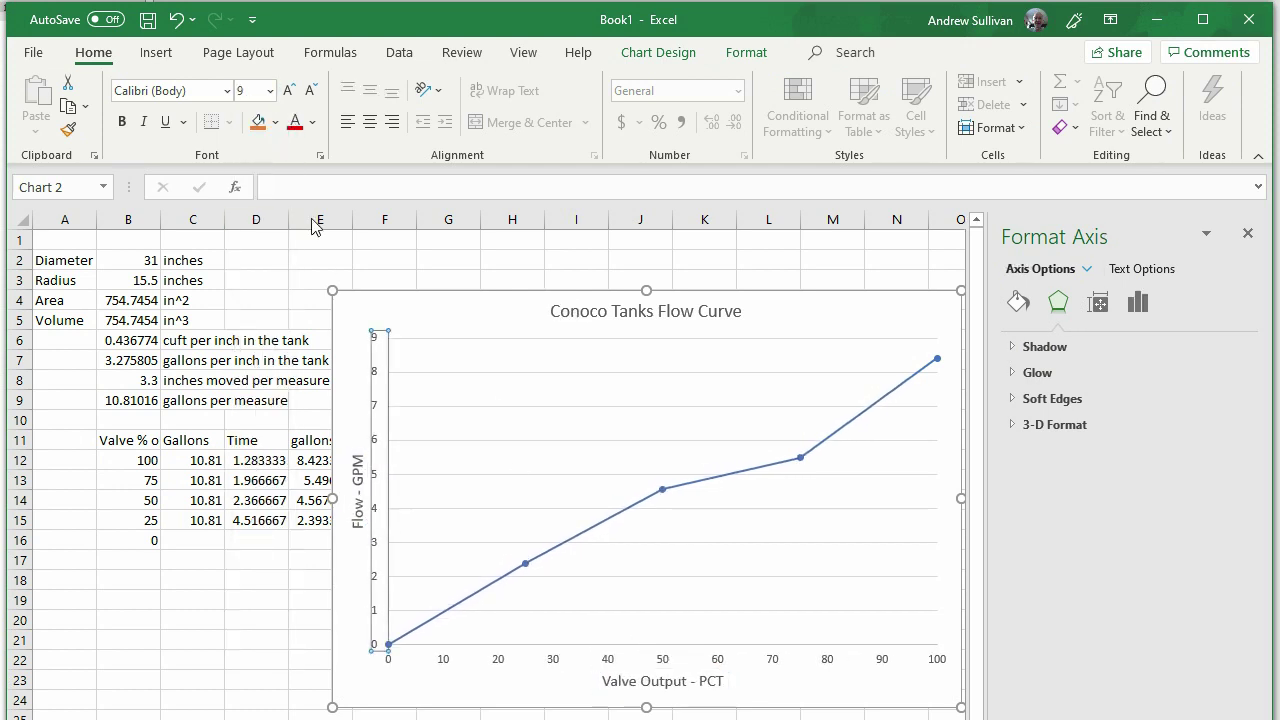
left_click(270, 90)
left_click(257, 234)
left_click(510, 662)
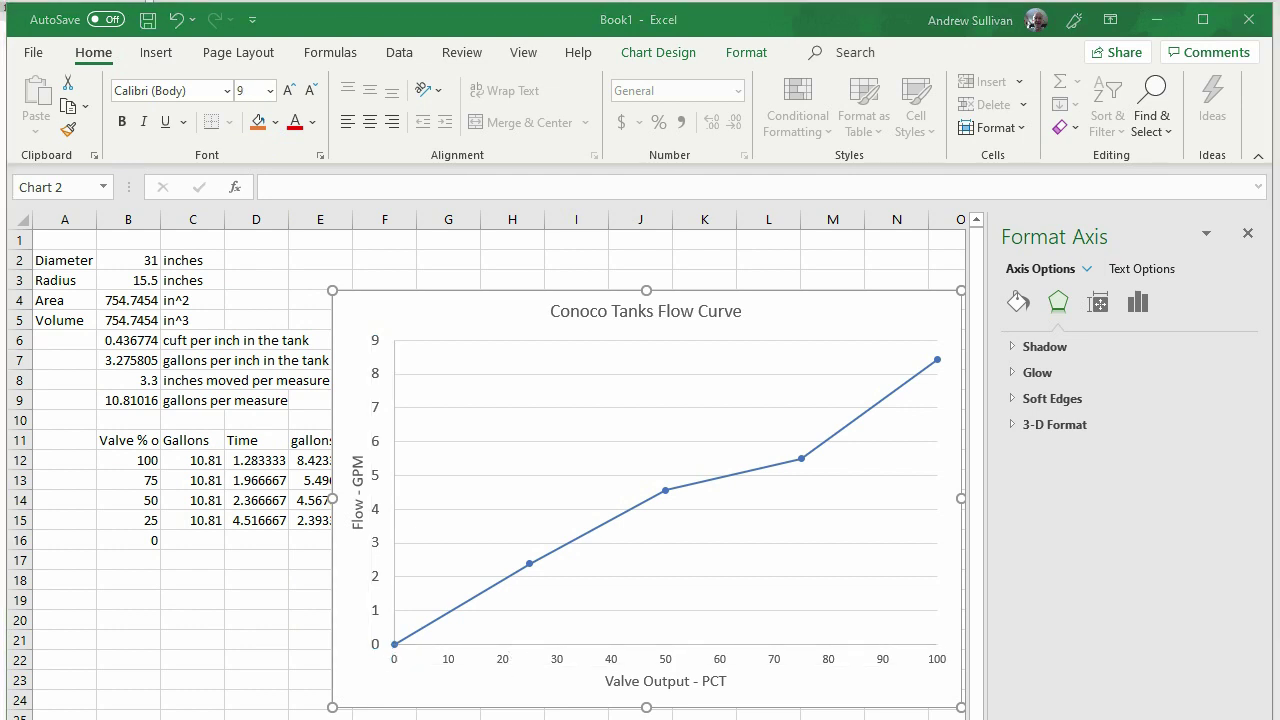
left_click(270, 90)
left_click(257, 234)
Step: Switch to the Snipping Tool and capture the whole Conoco Tanks Flow Curve chart as a new snip
left_click(431, 323)
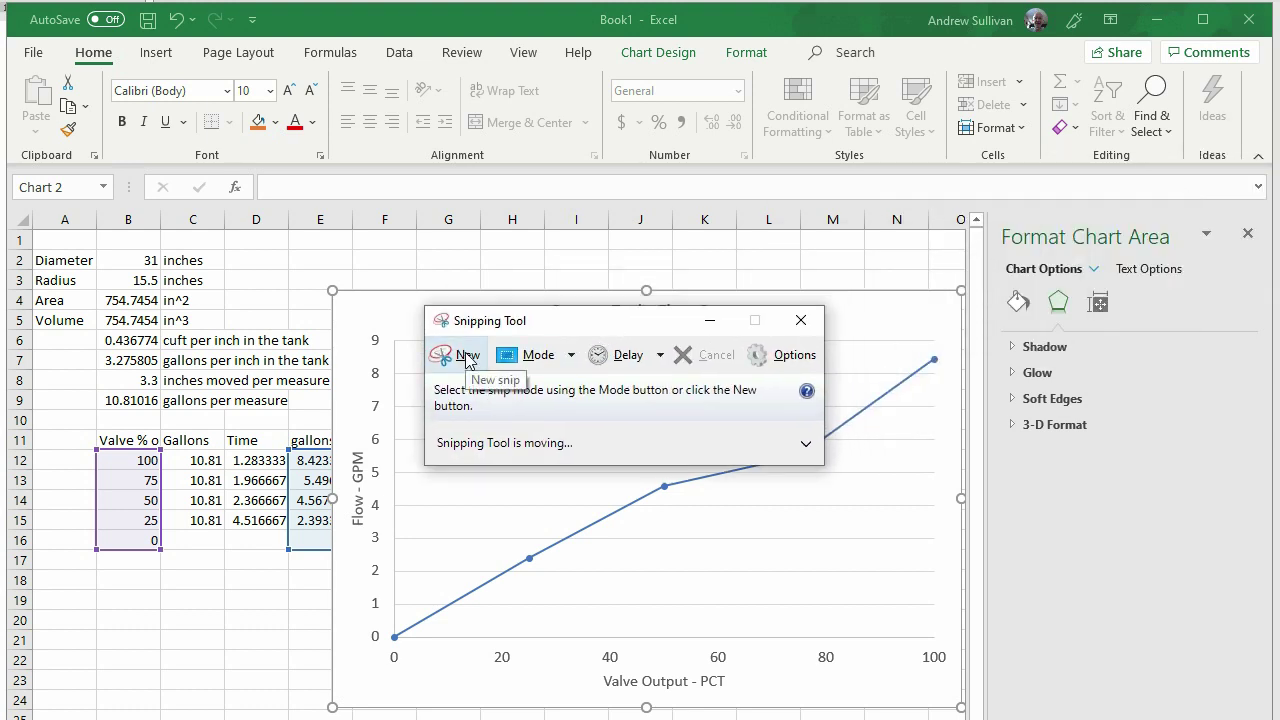
left_click(467, 358)
left_click_drag(553, 322, 426, 124)
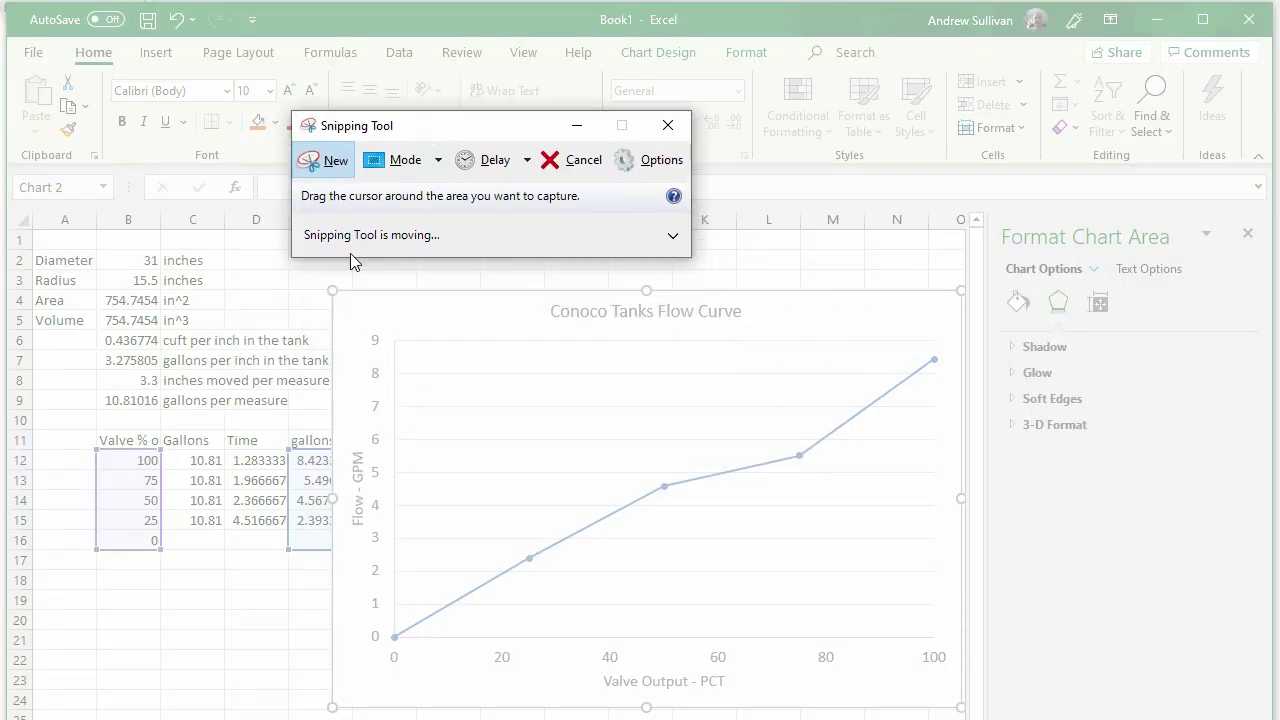
left_click_drag(332, 287, 968, 710)
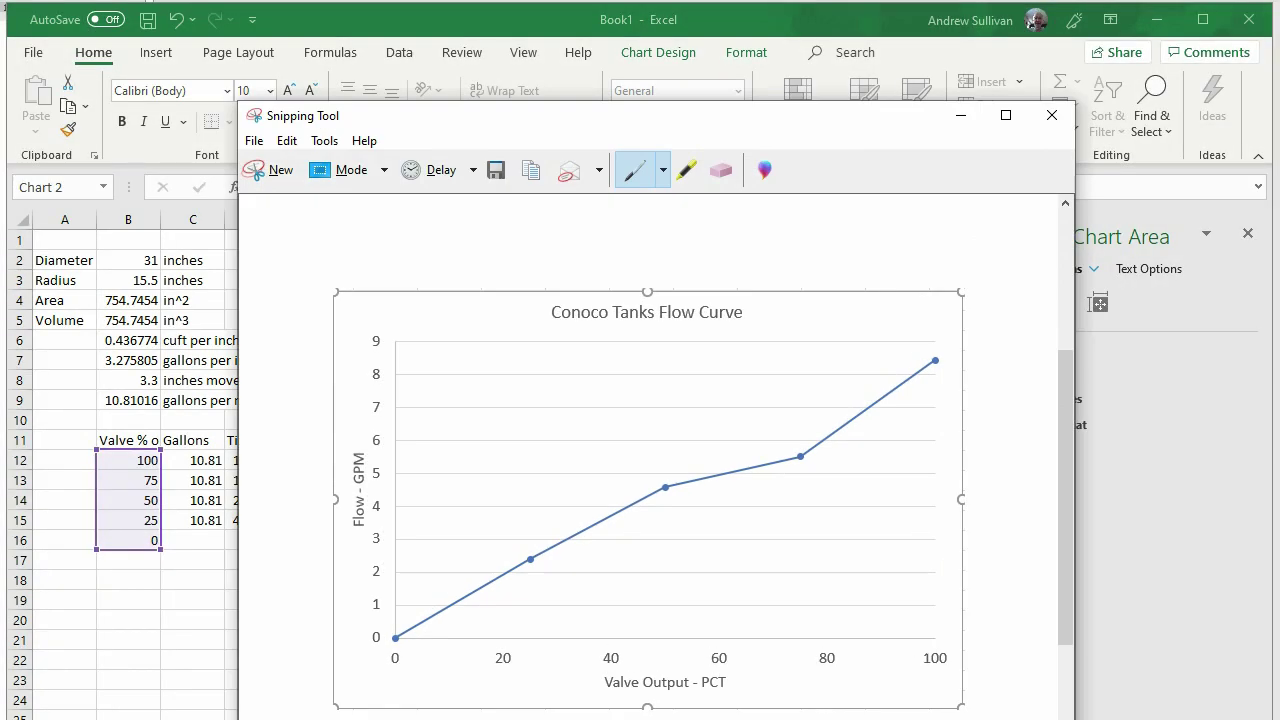
Step: Start saving the captured chart image and choose the Downloads folder as its location
left_click_drag(358, 126, 340, 78)
left_click(234, 92)
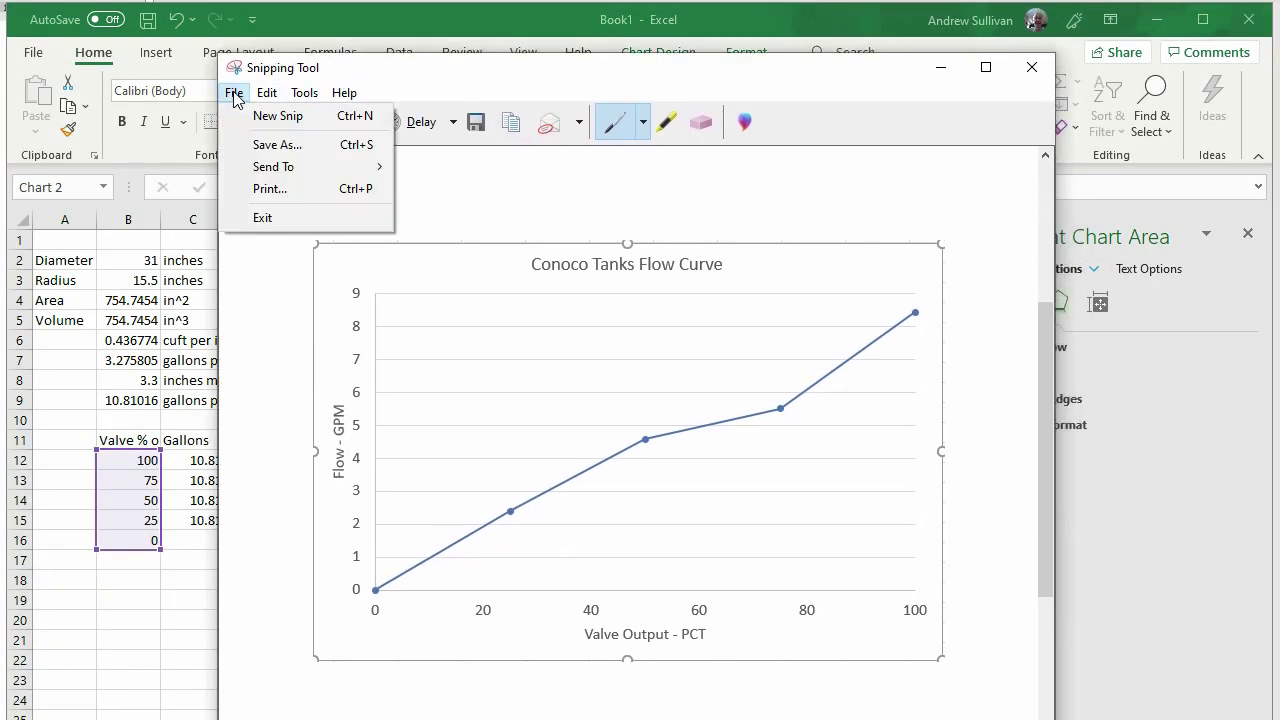
left_click(258, 143)
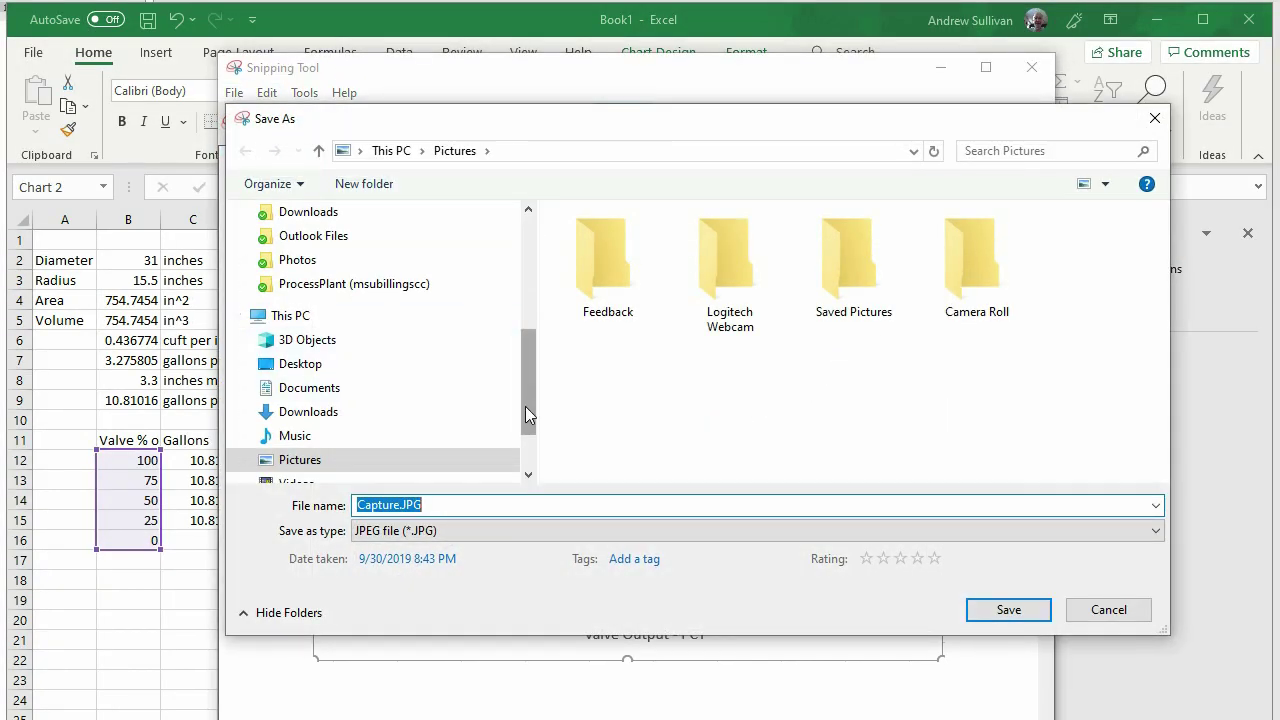
left_click_drag(525, 406, 510, 243)
left_click(500, 251)
Step: Name the image "Conoco Tanks Lab.JPG" and save it as a JPEG file
left_click(480, 504)
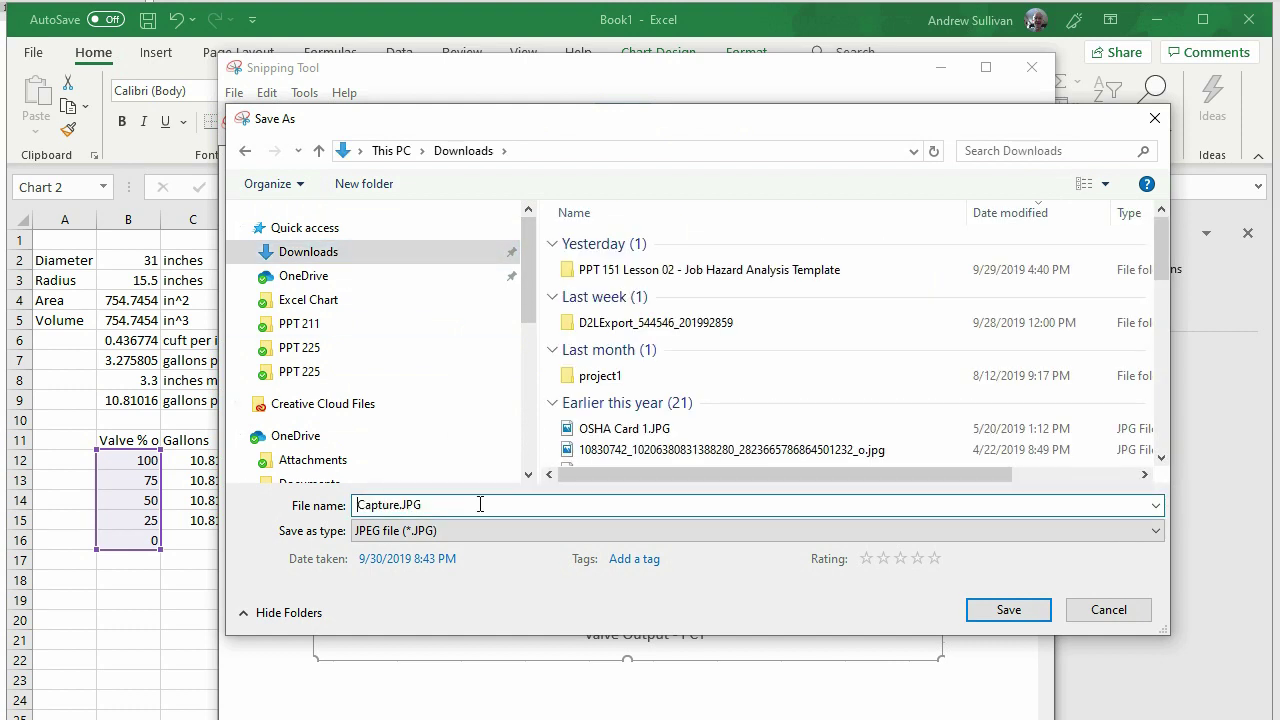
key("shift+Right")
key("shift+Right")
key("shift+Right")
key("shift+Right")
key("shift+Right")
type("Conoco Tanks Lab")
left_click(400, 531)
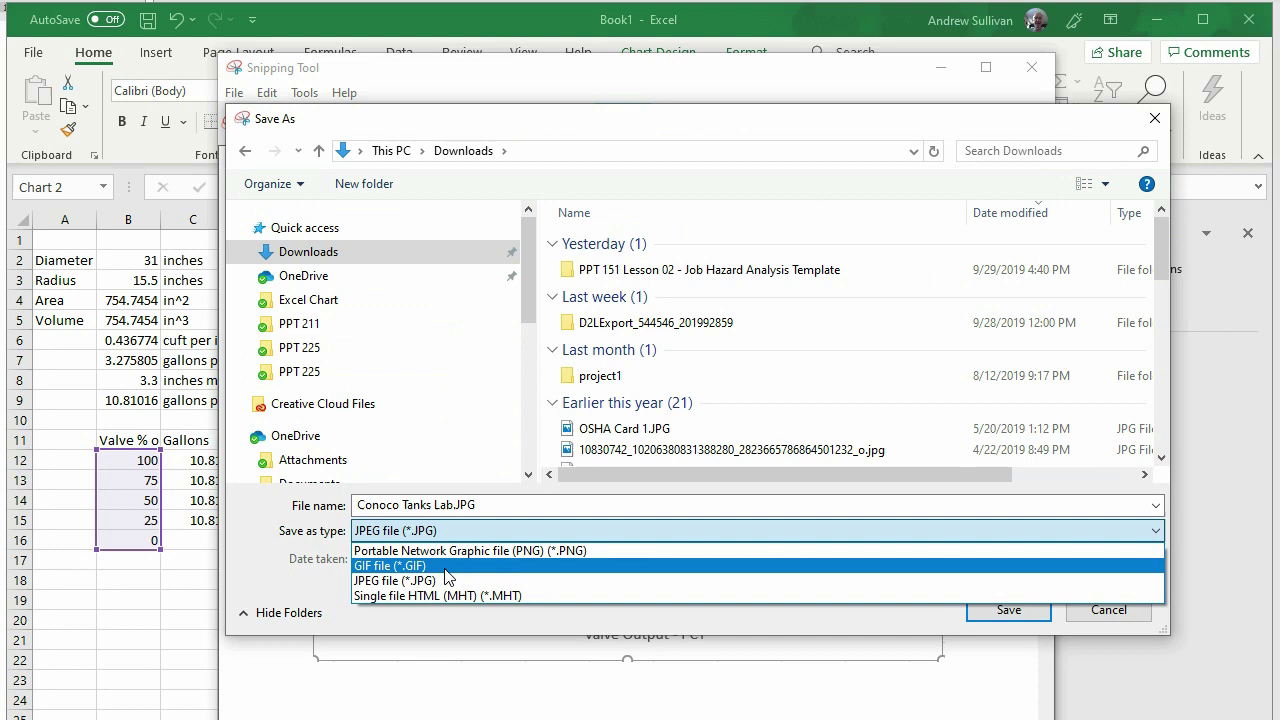
left_click(396, 578)
left_click(1000, 612)
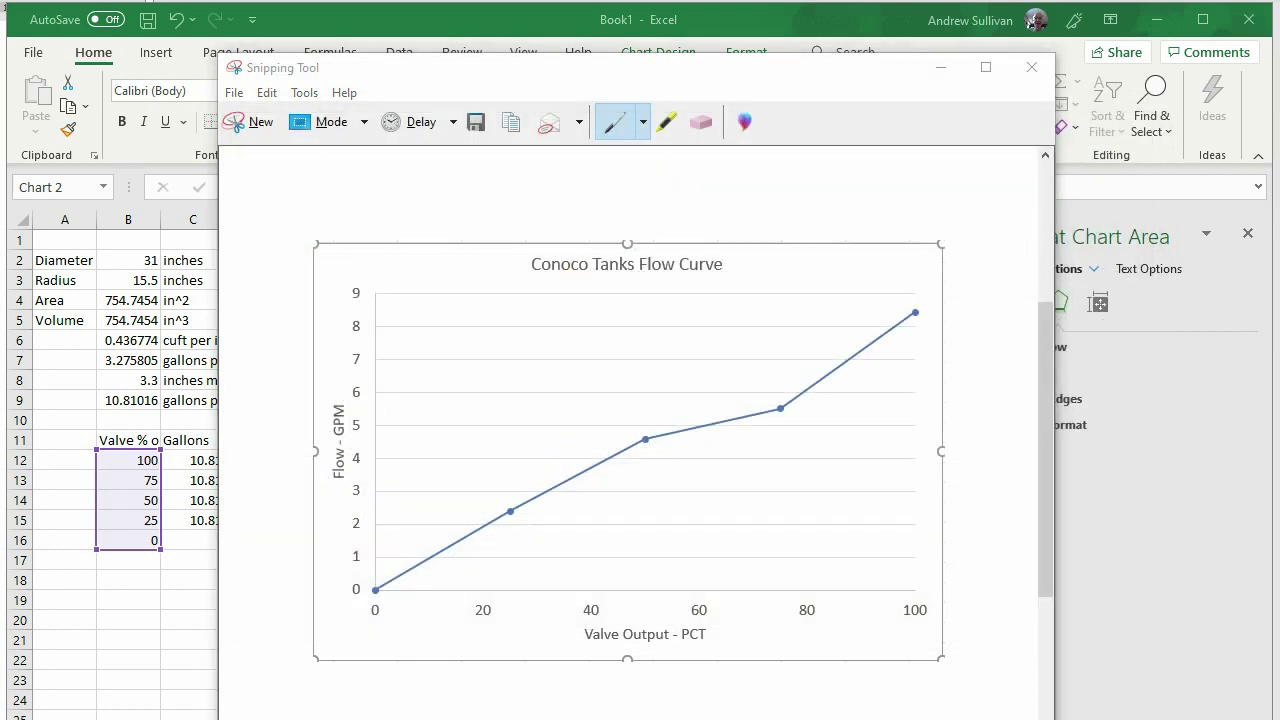
Step: Return to the Excel workbook from the Snipping Tool and open its file management view
left_click(941, 68)
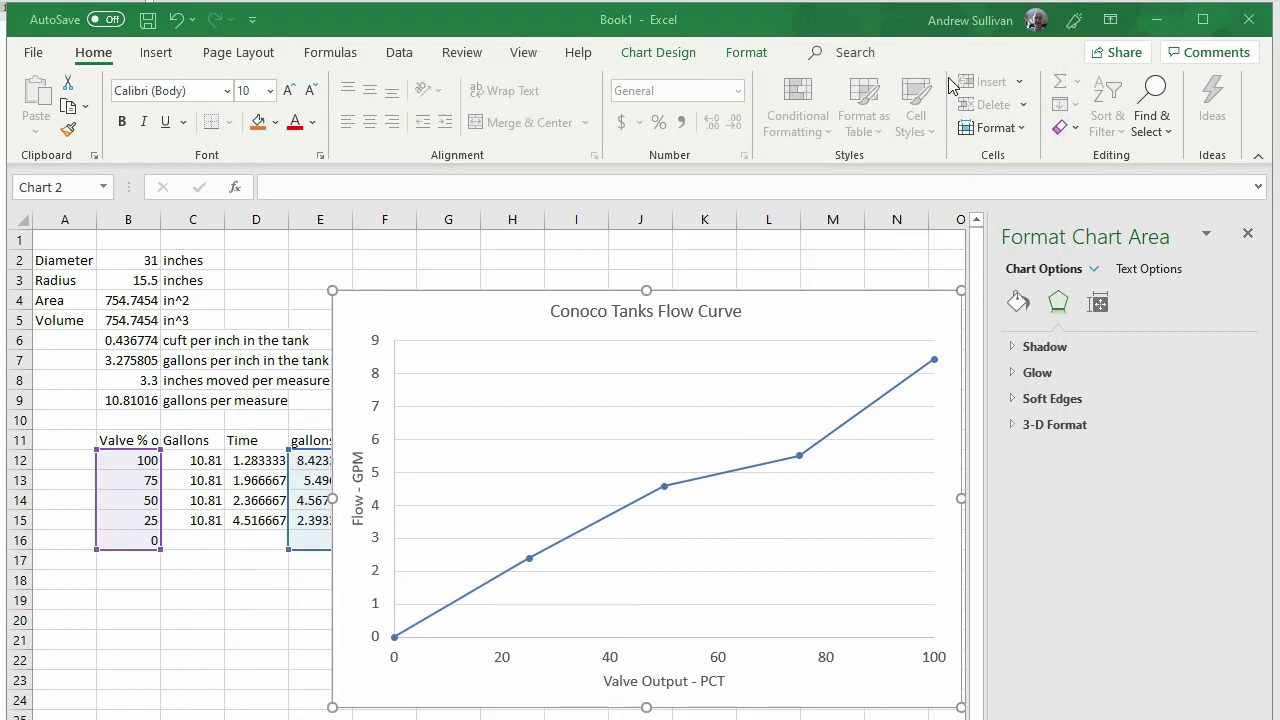
left_click(33, 52)
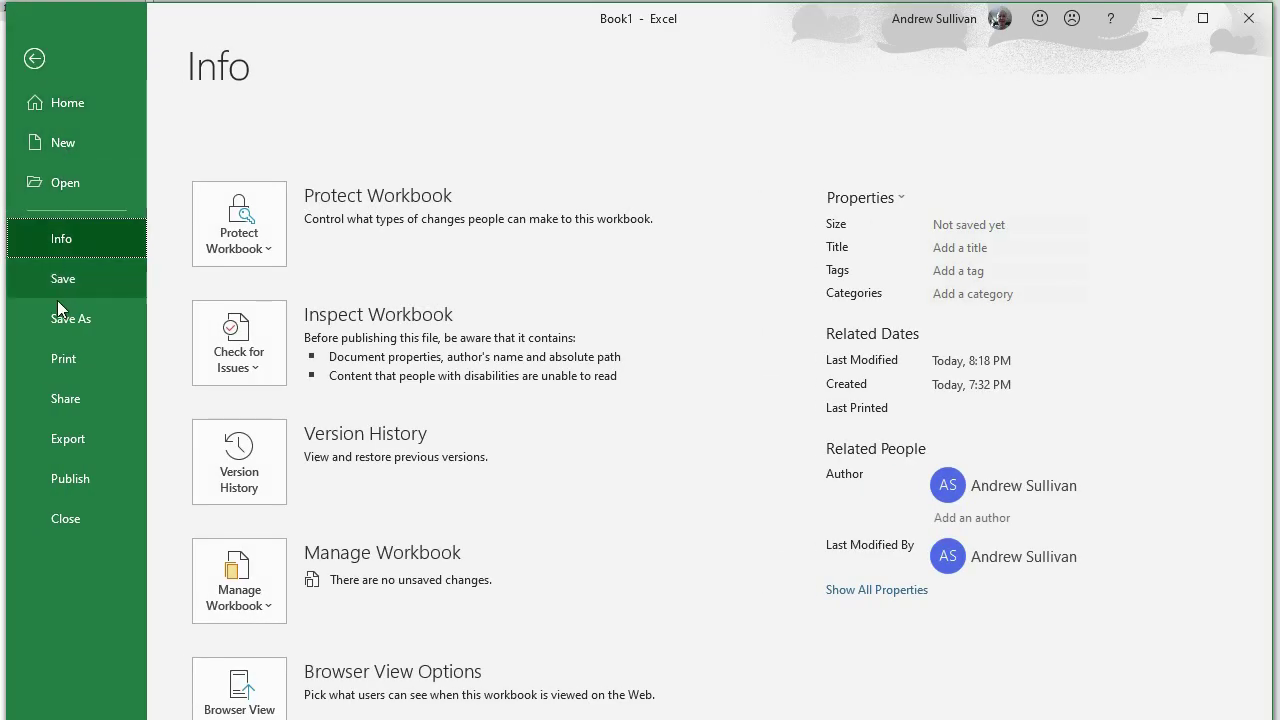